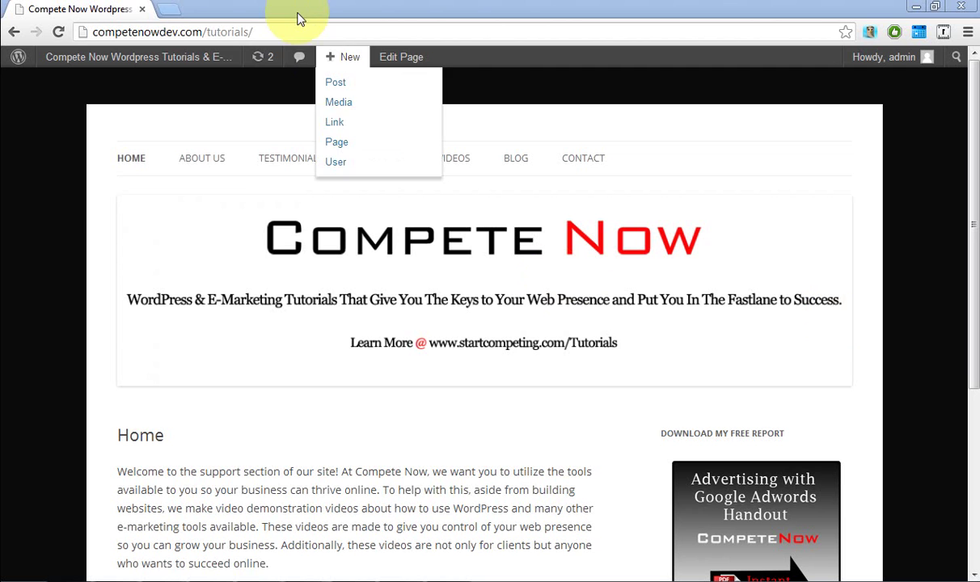
# Go to the site's admin dashboard and open the page for adding new plugins.
pyautogui.moveTo(218, 62)
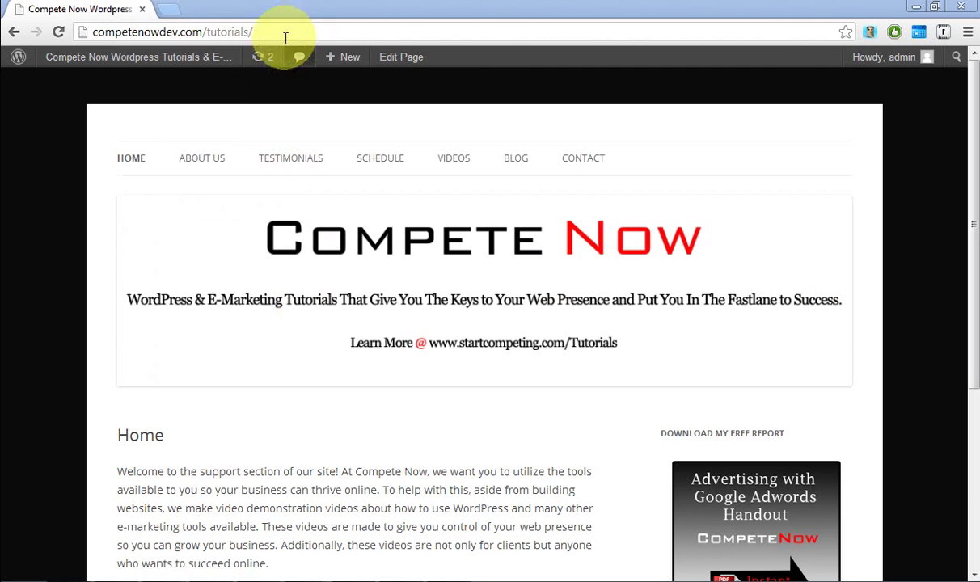
pyautogui.moveTo(149, 61)
pyautogui.click(88, 91)
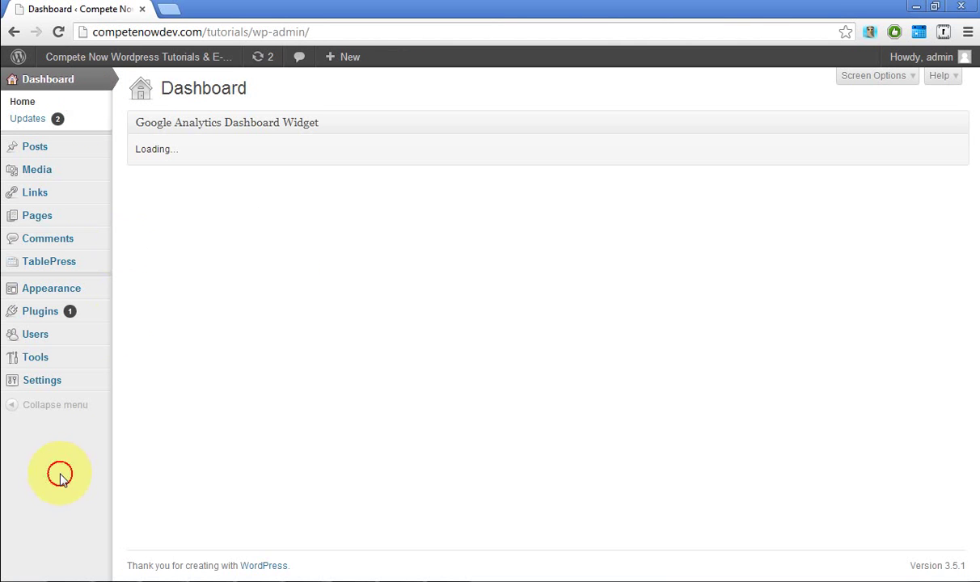
pyautogui.moveTo(53, 319)
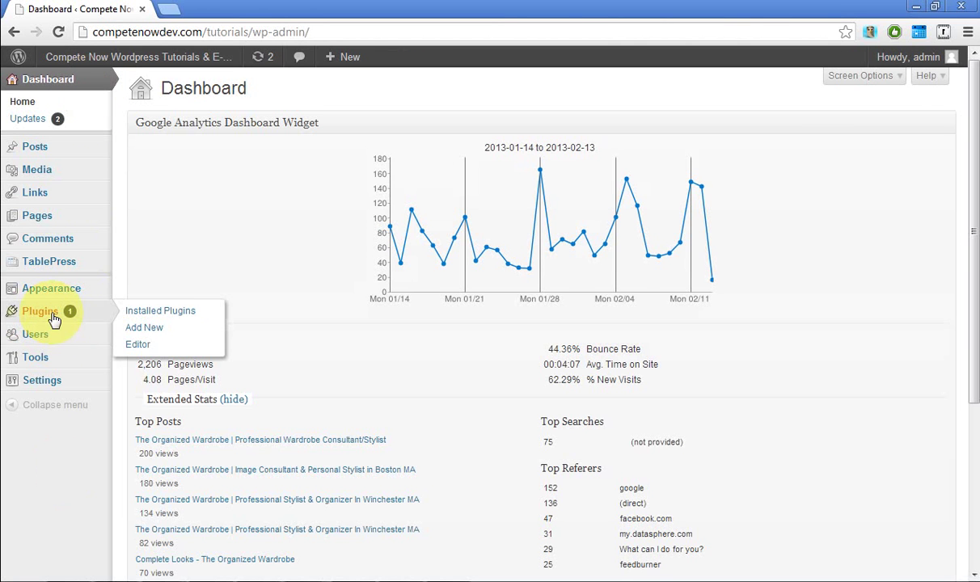
pyautogui.click(133, 327)
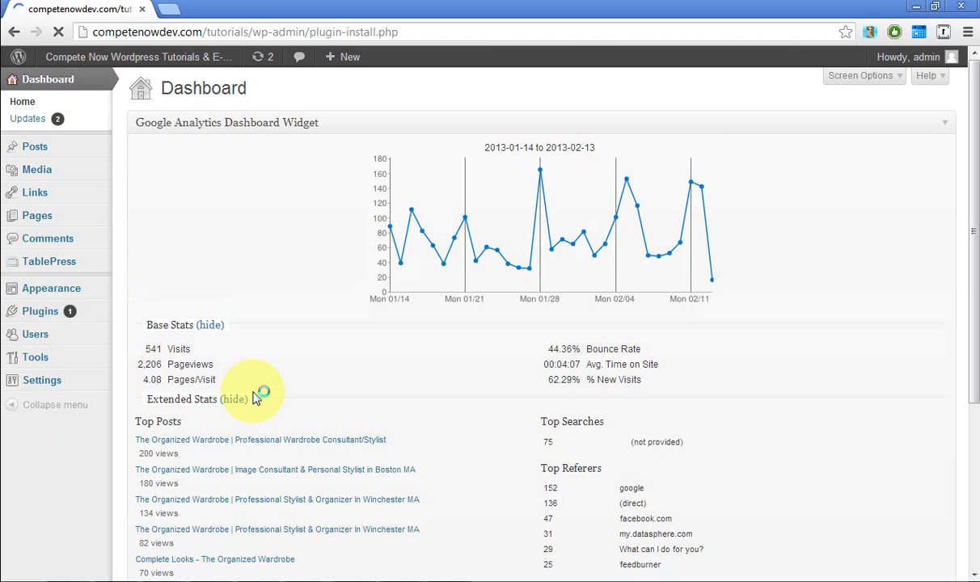
# Search the plugin directory for "Column Shortcodes".
pyautogui.click(184, 198)
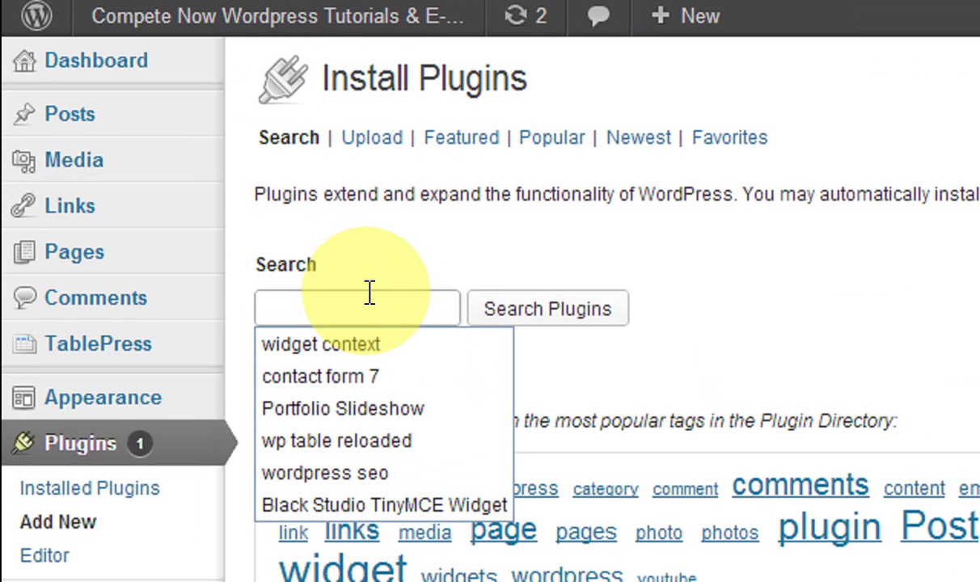
pyautogui.write('Colu')
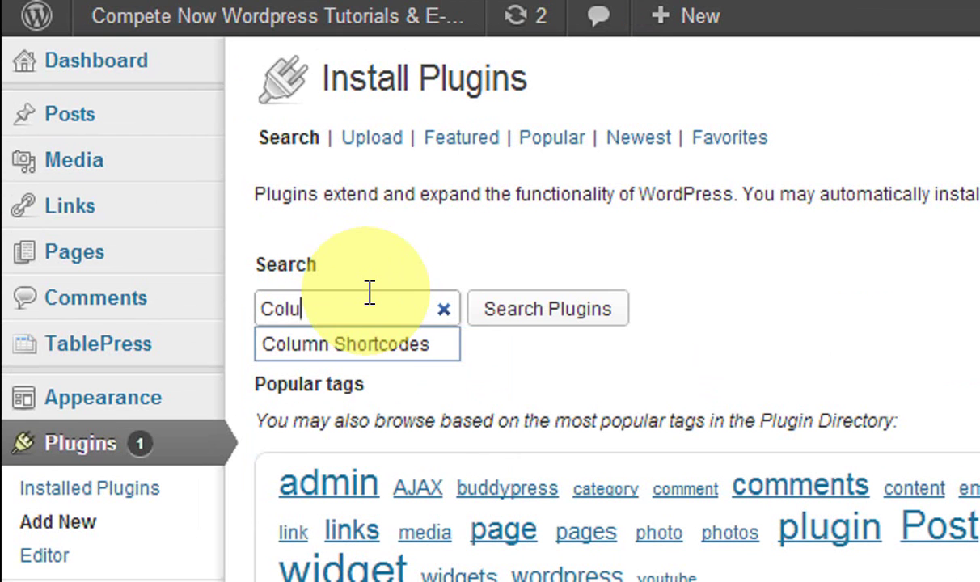
pyautogui.click(356, 360)
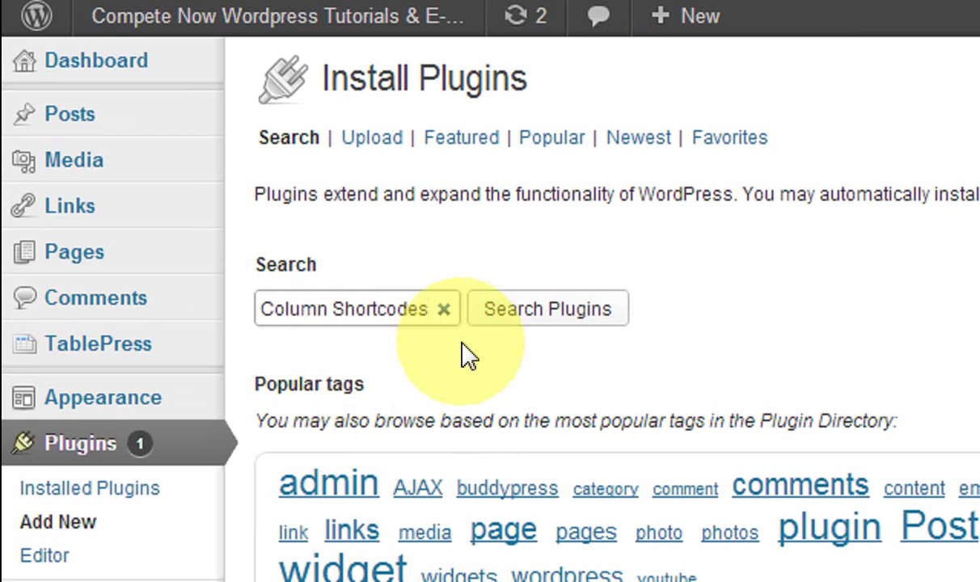
pyautogui.click(502, 308)
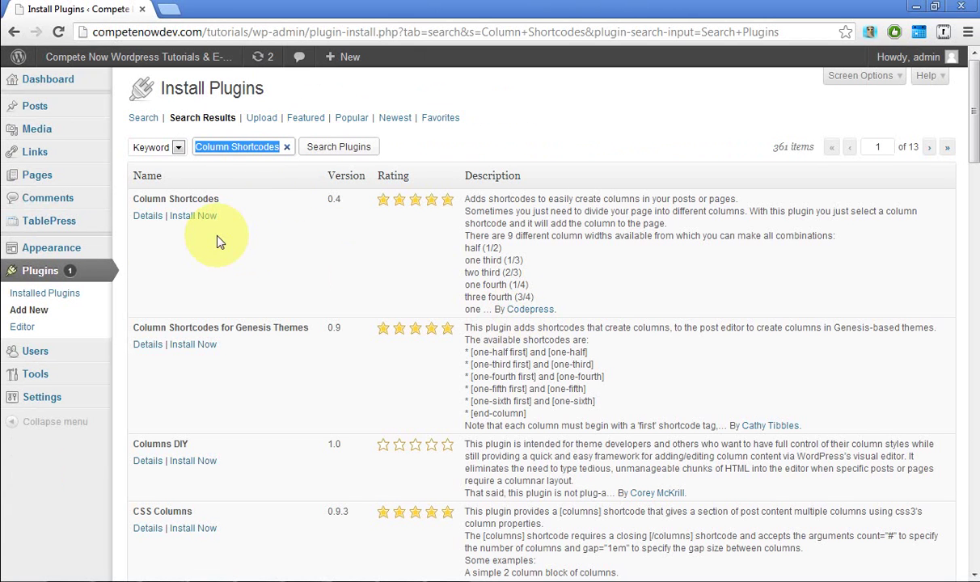
# Install the Column Shortcodes plugin by Codepress and activate it.
pyautogui.click(192, 216)
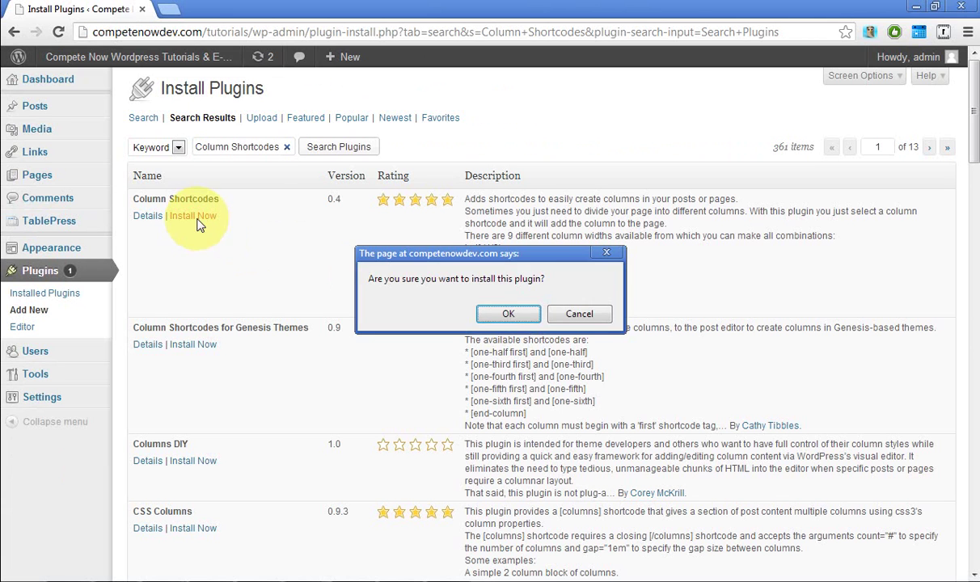
pyautogui.click(508, 313)
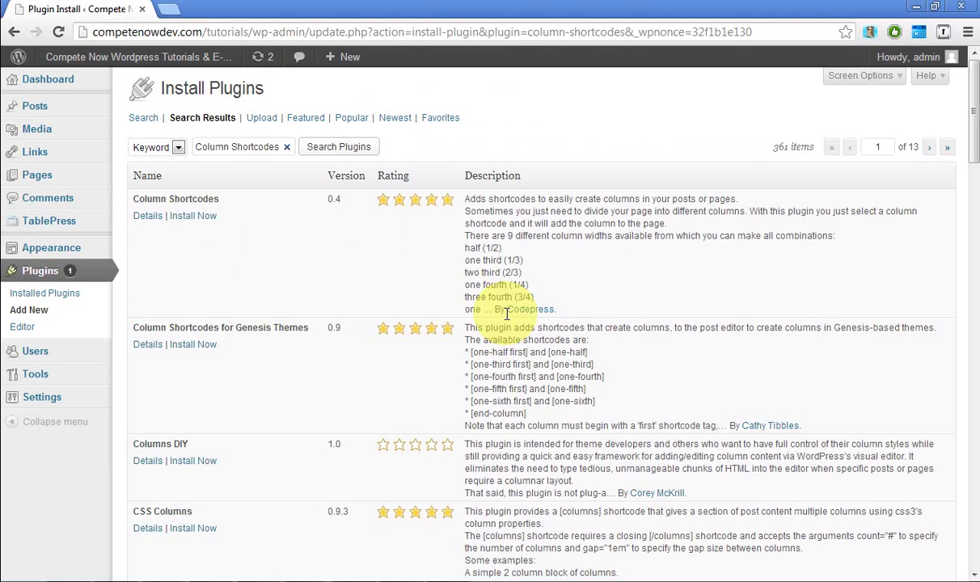
pyautogui.click(138, 207)
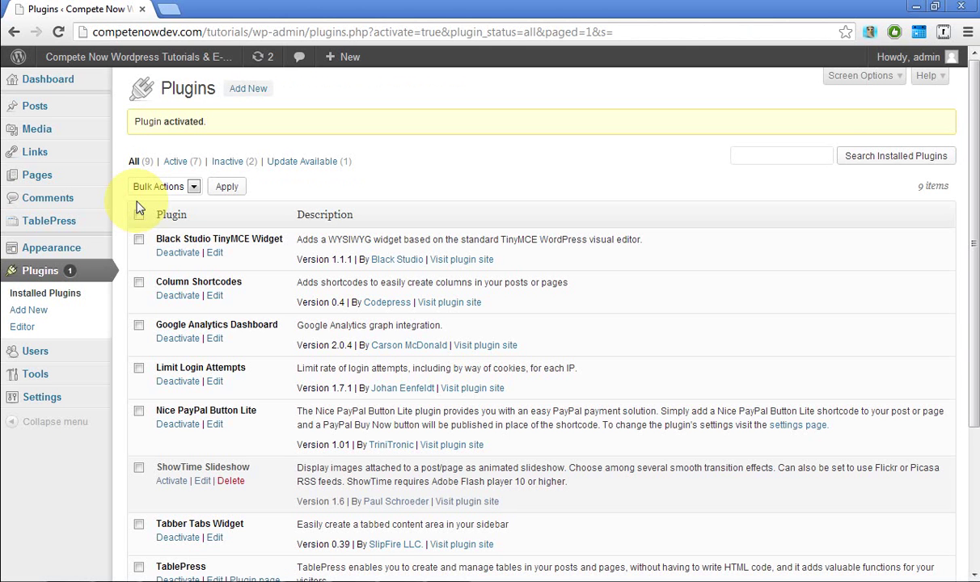
# Visit the site's About Us page and open it for editing.
pyautogui.click(174, 58)
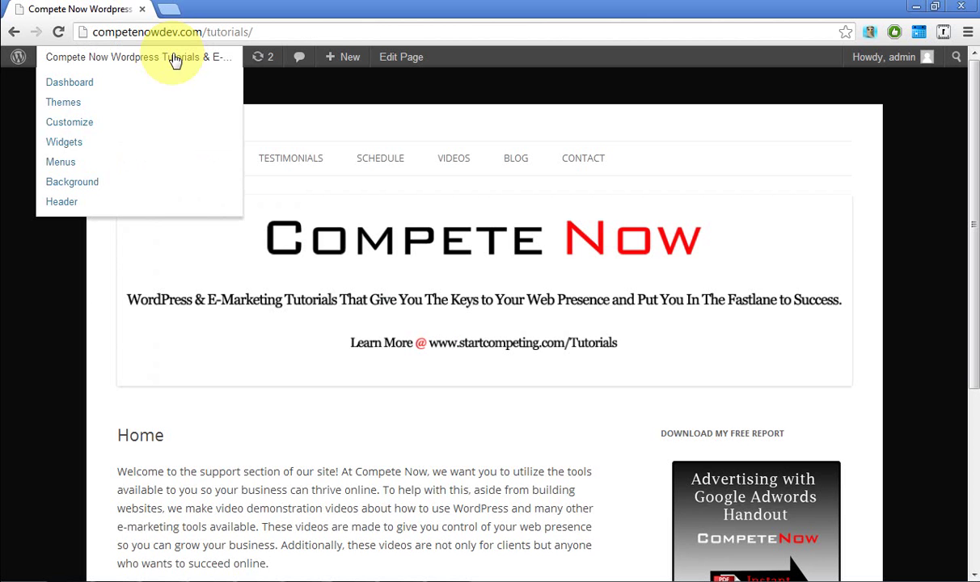
pyautogui.click(216, 166)
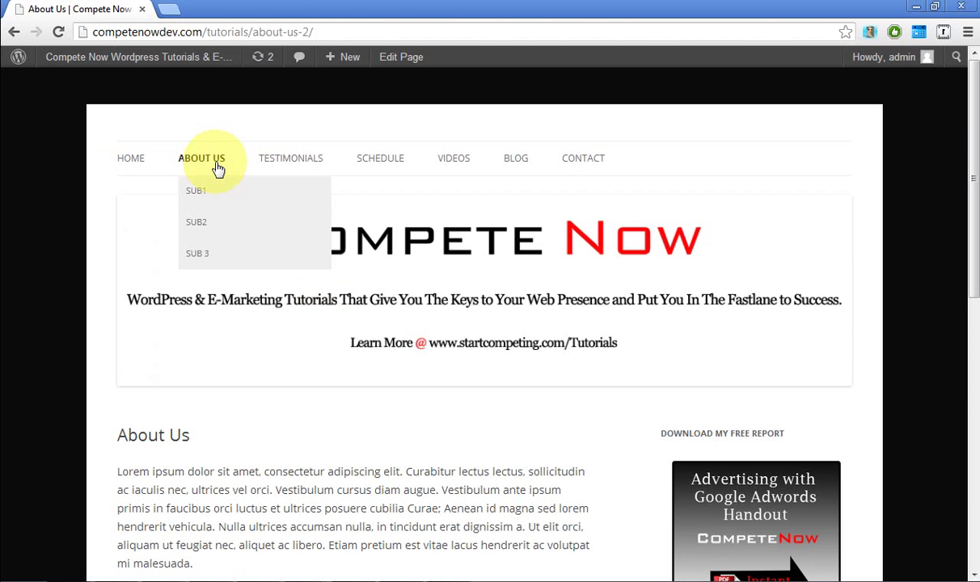
pyautogui.moveTo(973, 154); pyautogui.dragTo(973, 178)
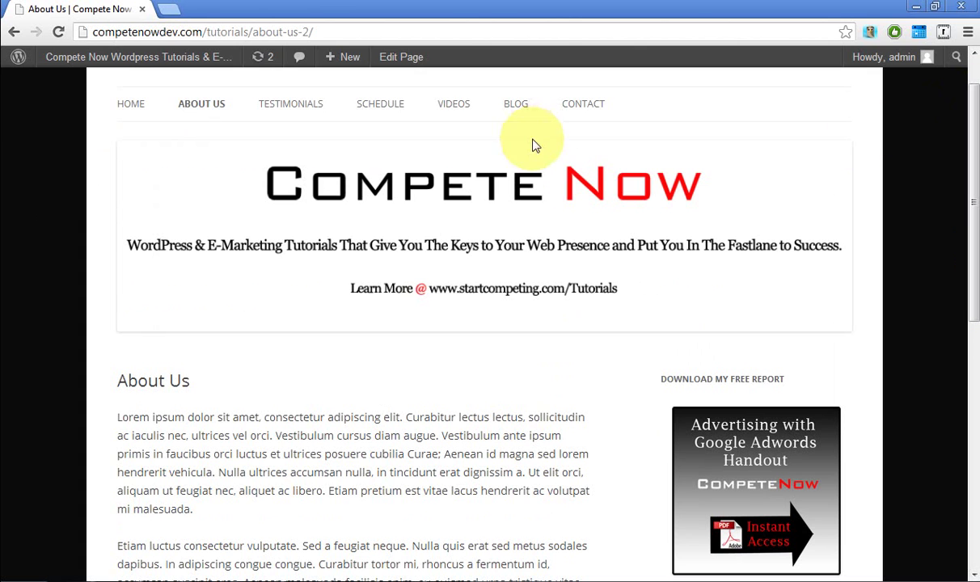
pyautogui.click(416, 61)
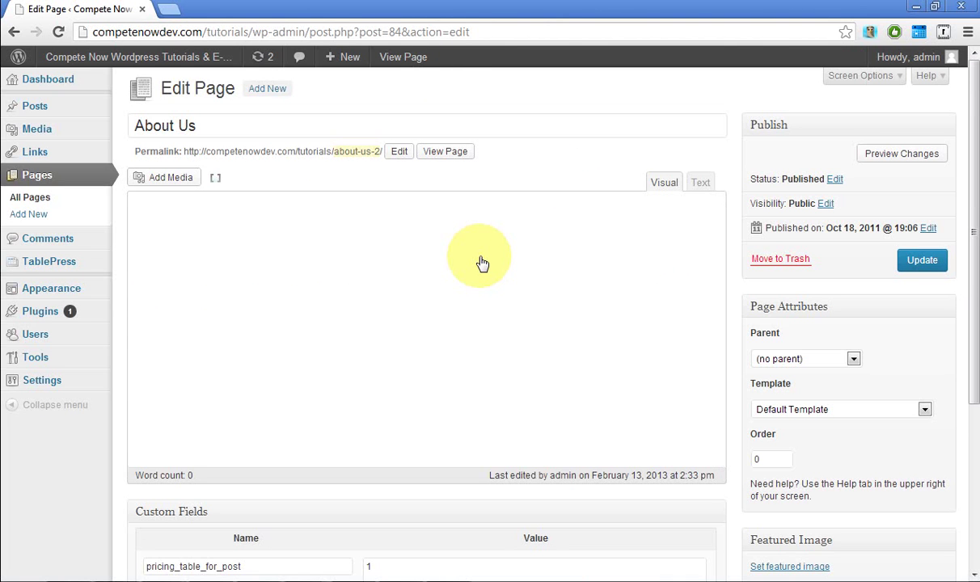
# Add an empty line above the first About Us paragraph and insert the "two third" column shortcode there.
pyautogui.click(503, 328)
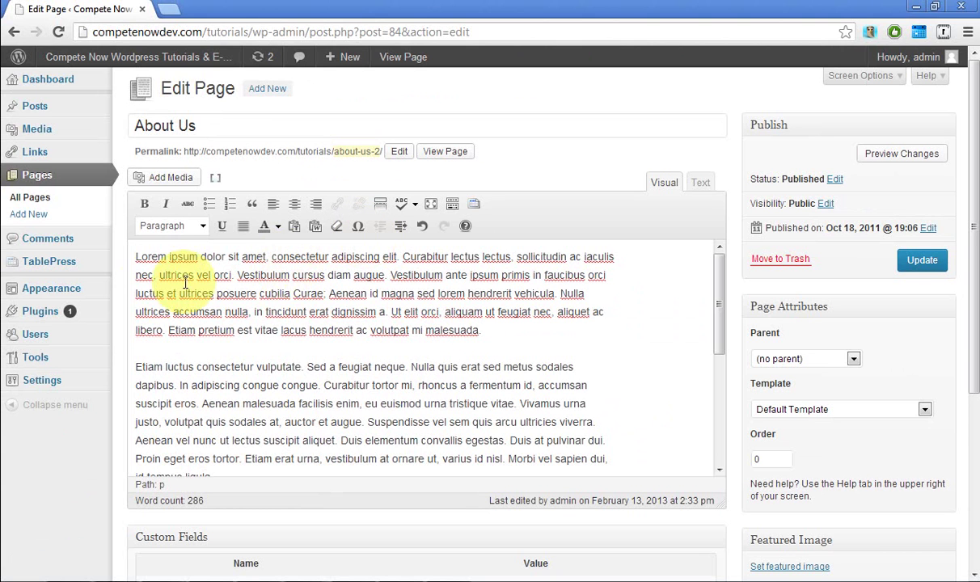
pyautogui.click(136, 257)
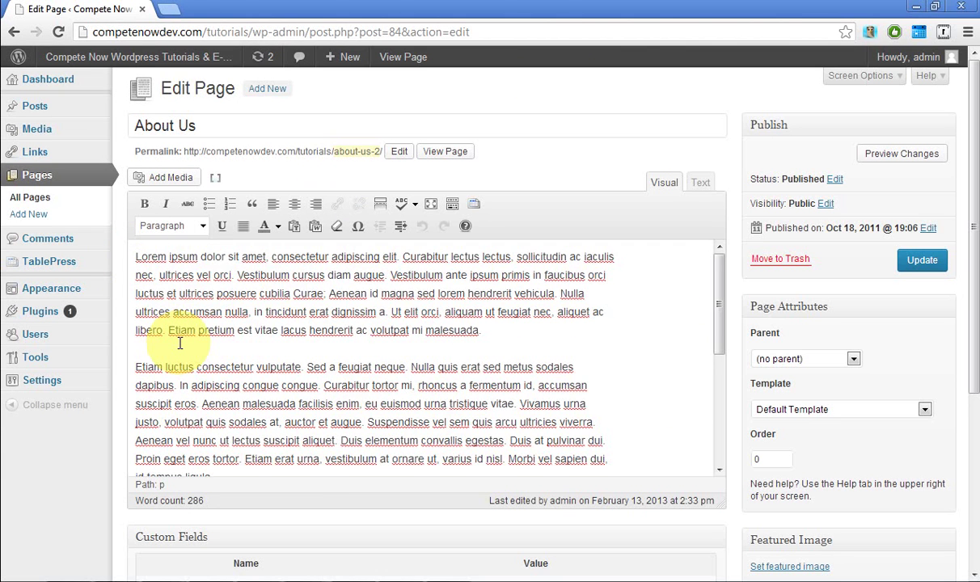
pyautogui.press('Return')
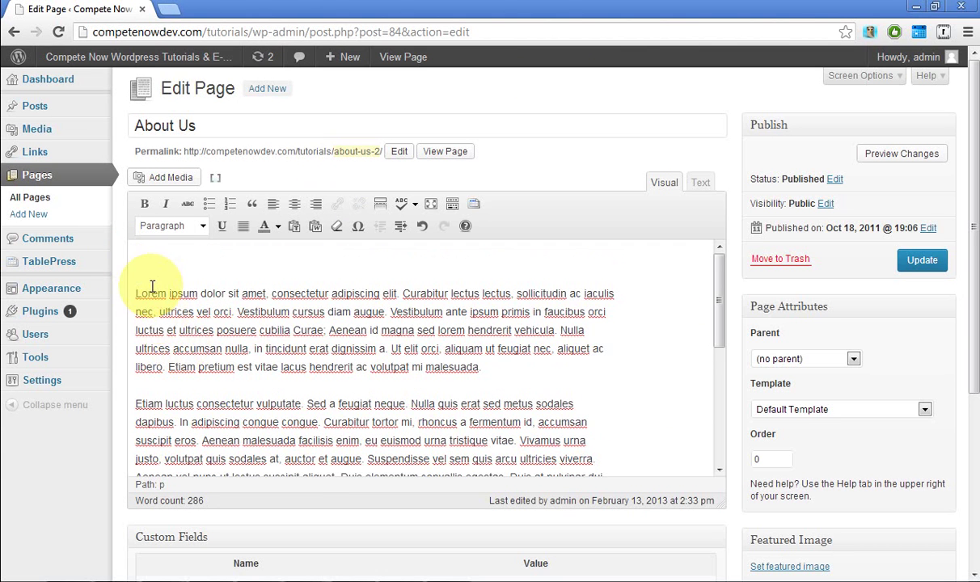
pyautogui.click(142, 257)
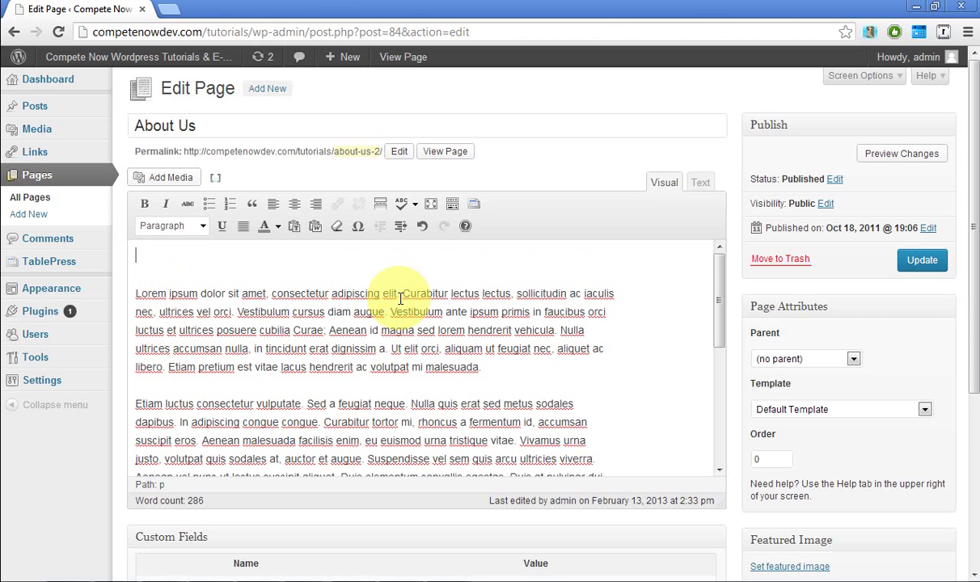
pyautogui.click(216, 178)
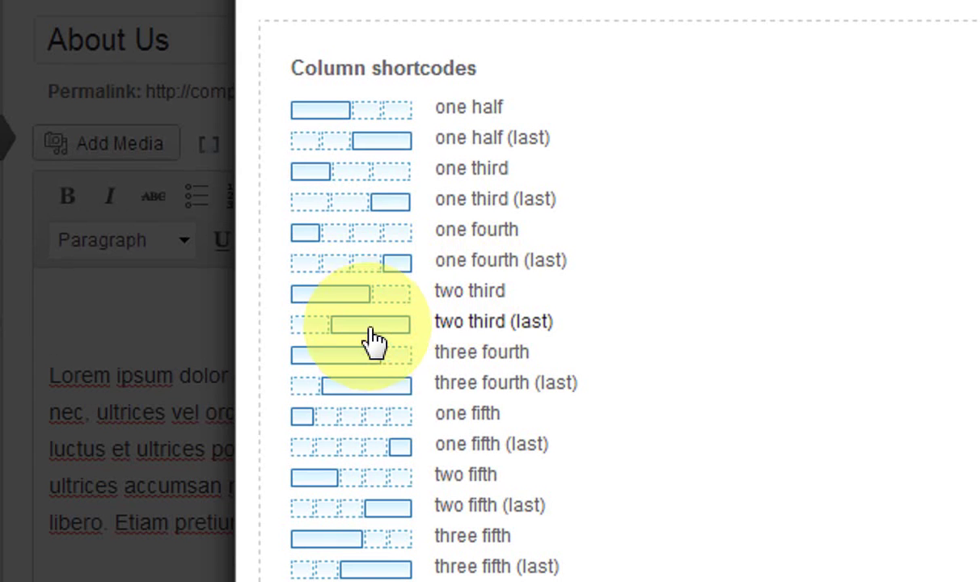
pyautogui.click(339, 300)
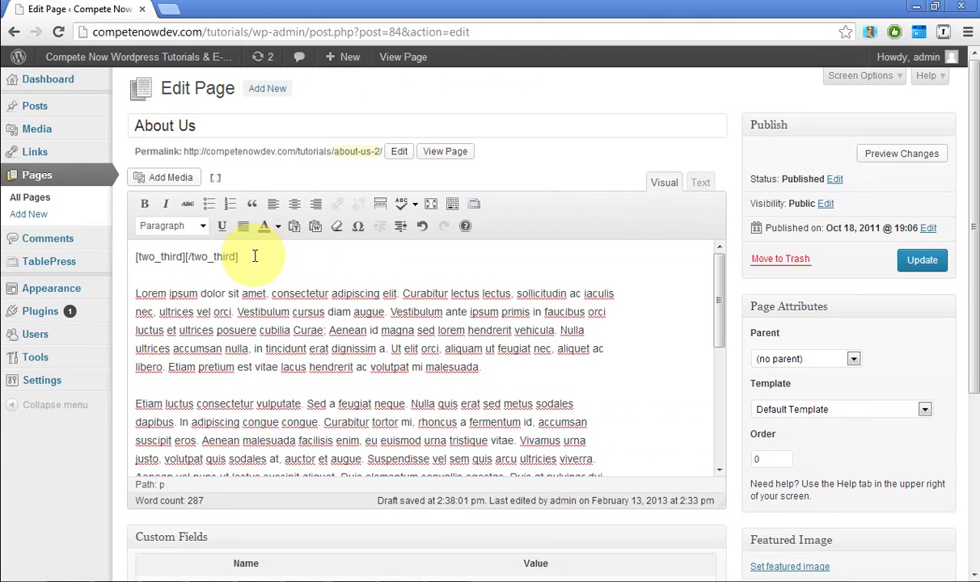
# Put the opening and closing two_third tags on separate lines with empty lines between them.
pyautogui.click(185, 257)
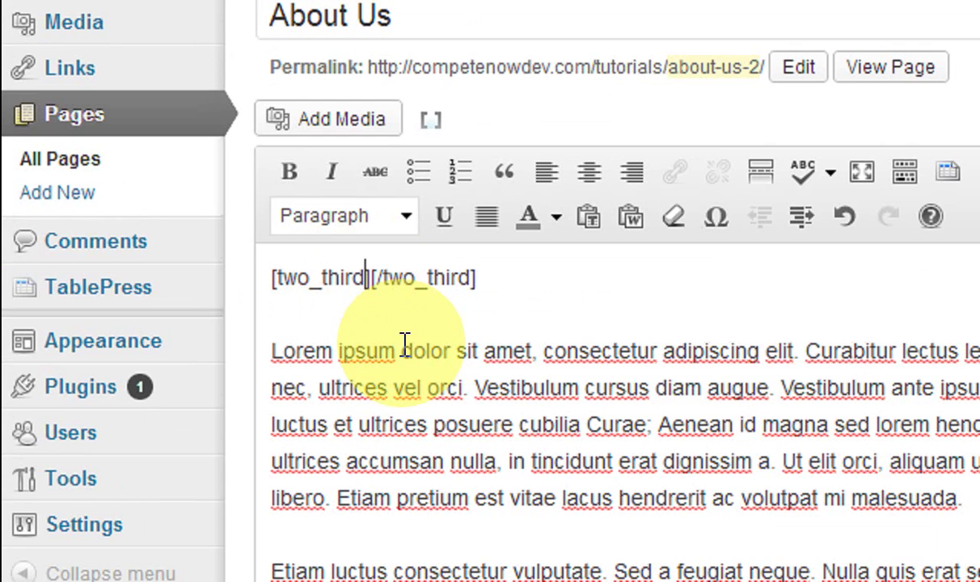
pyautogui.press('Return')
pyautogui.press('Up')
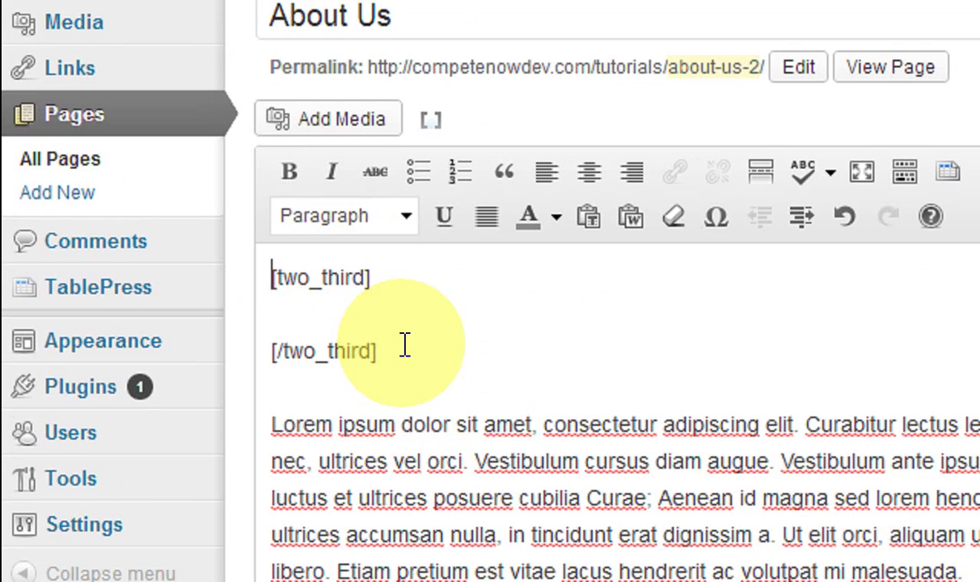
pyautogui.click(423, 295)
pyautogui.press('Return')
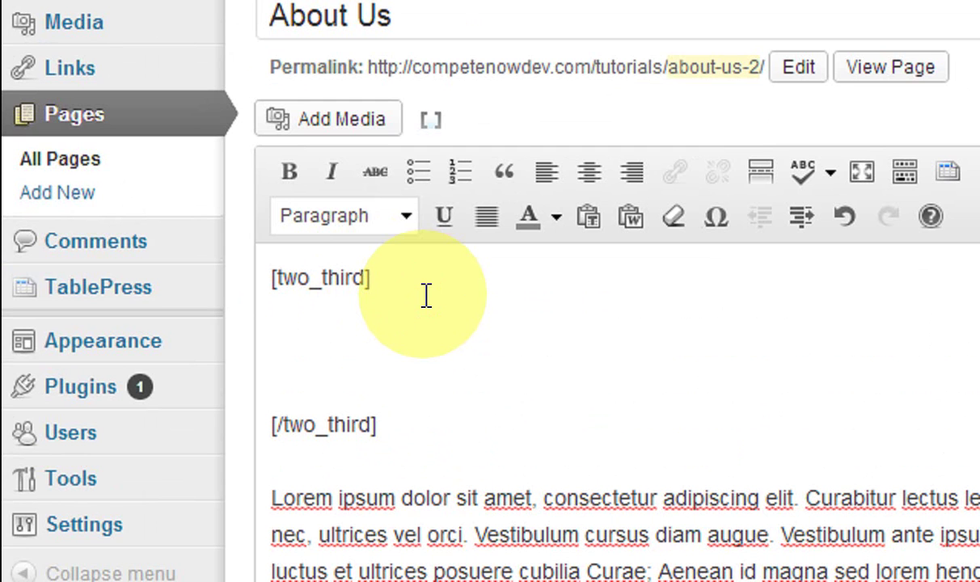
pyautogui.press('Down')
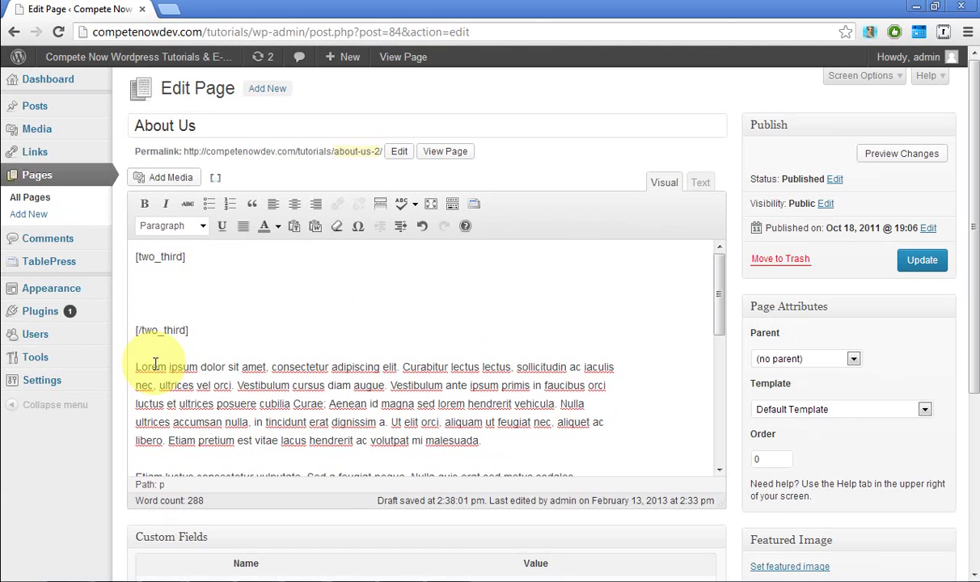
# Move all the body text from below the shortcode to between the two_third tags and remove the surplus empty line.
pyautogui.moveTo(136, 367); pyautogui.dragTo(164, 367)
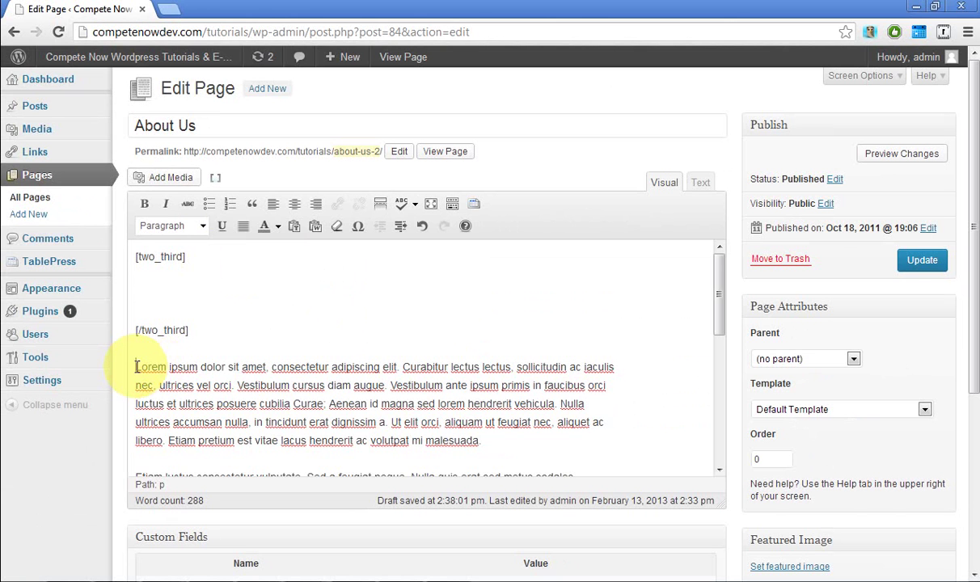
pyautogui.moveTo(248, 423); pyautogui.dragTo(322, 555)
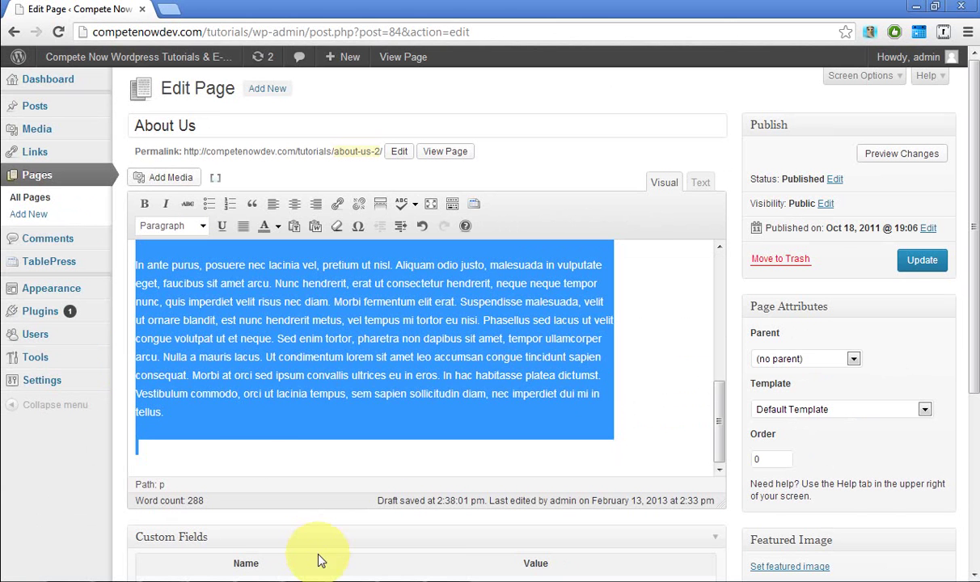
pyautogui.rightClick(228, 301)
pyautogui.click(238, 349)
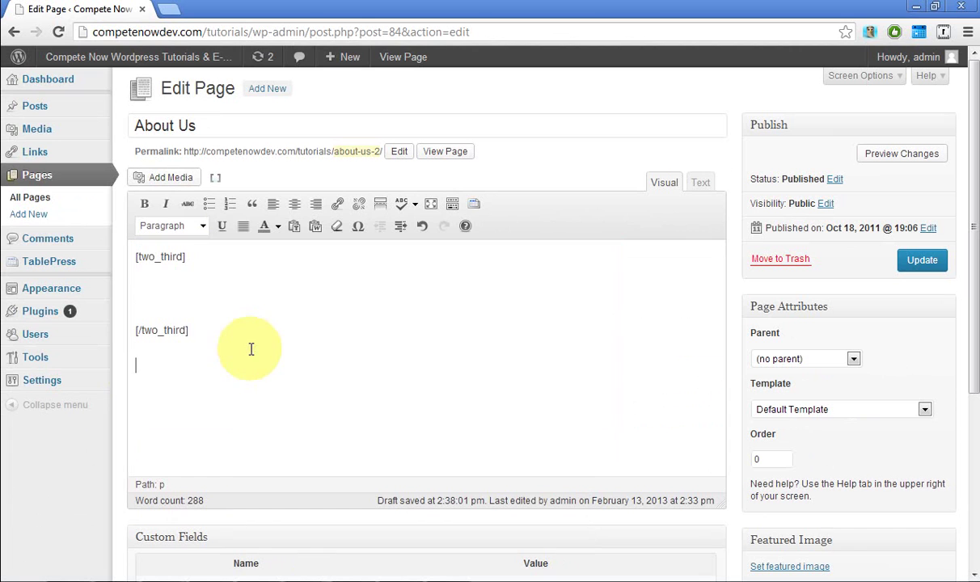
pyautogui.click(187, 299)
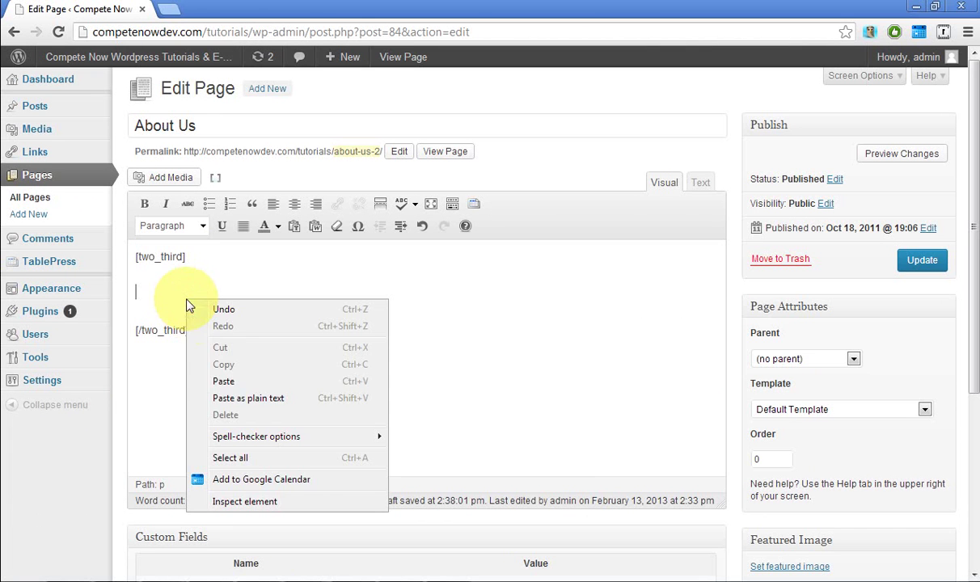
pyautogui.click(223, 380)
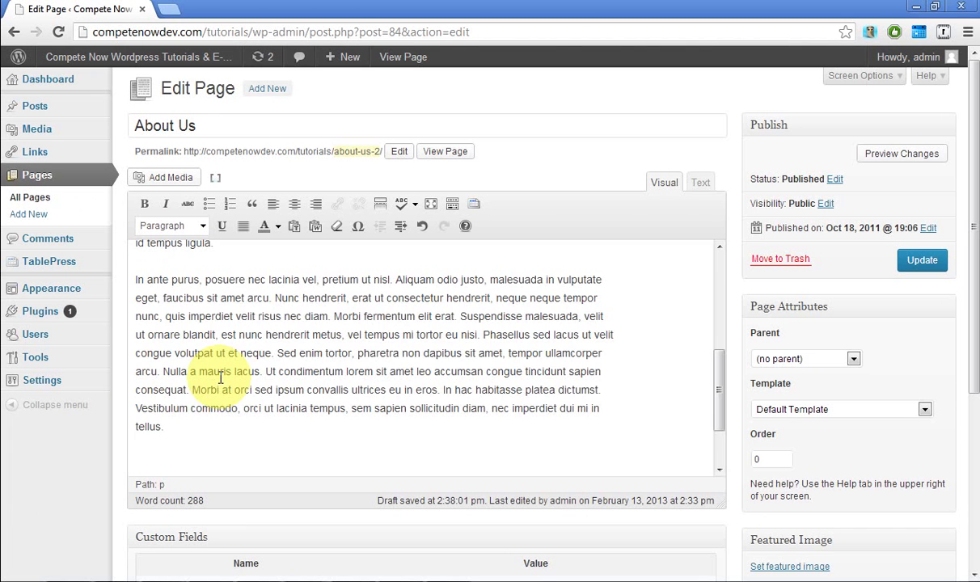
pyautogui.press('BackSpace')
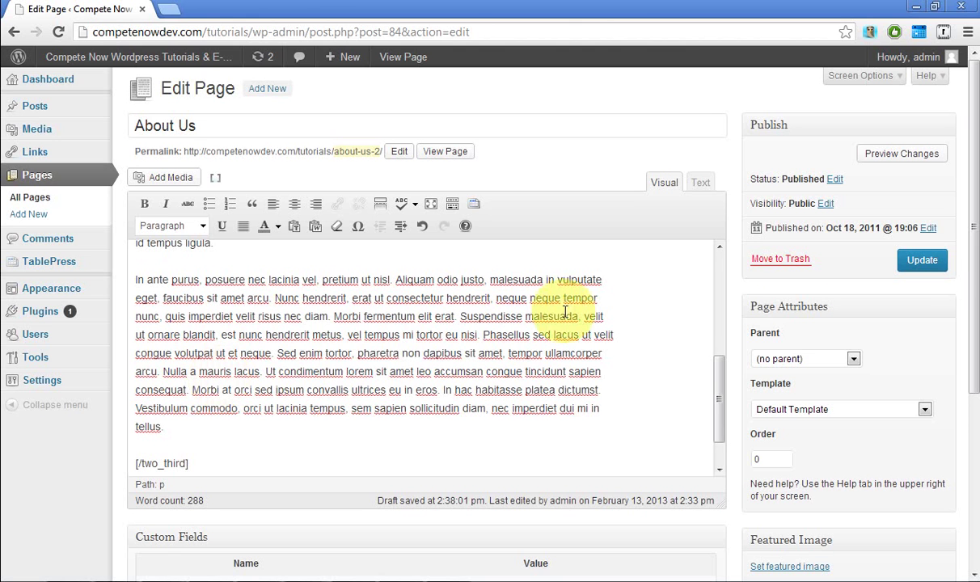
# Update the About Us page and view the published version in a new browser tab.
pyautogui.click(934, 258)
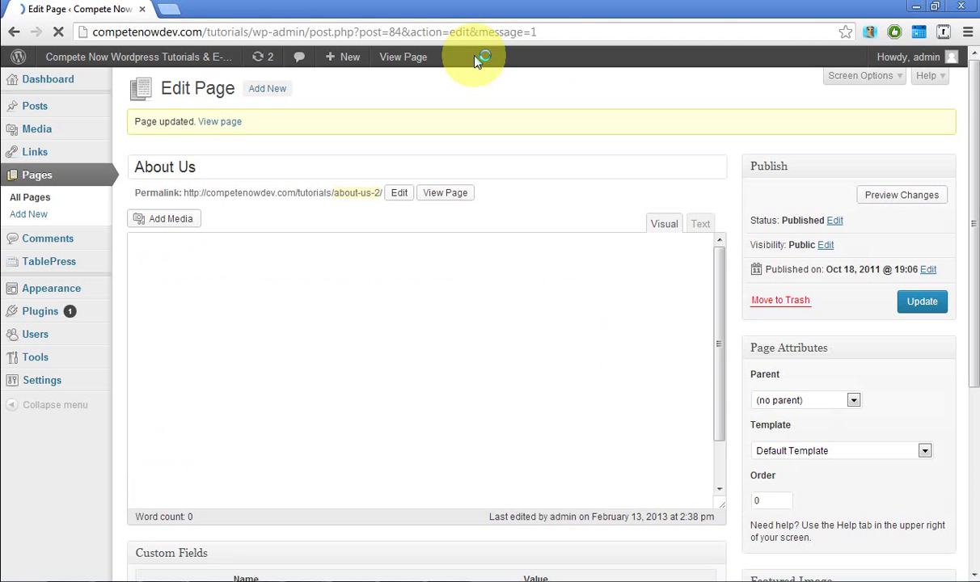
pyautogui.rightClick(444, 194)
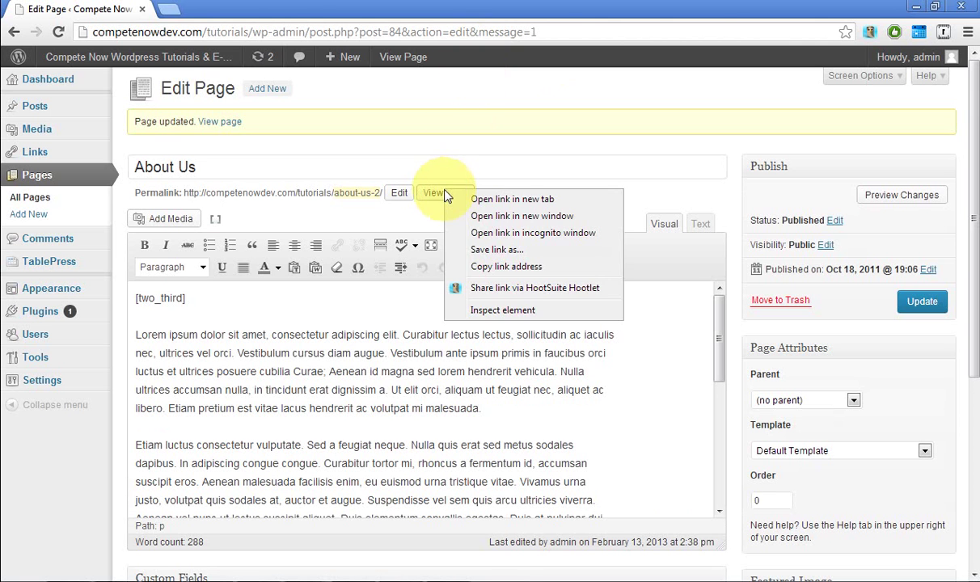
pyautogui.click(454, 201)
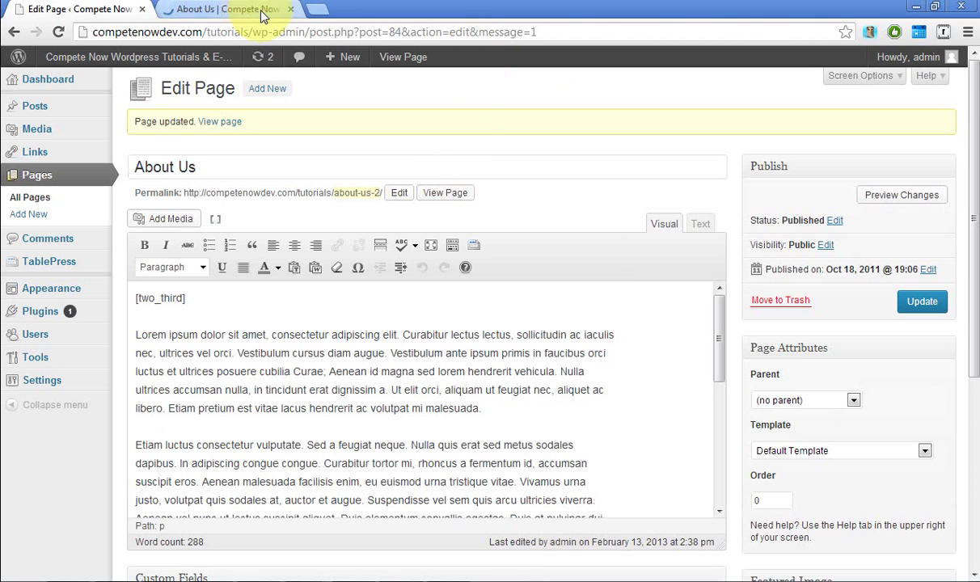
pyautogui.click(236, 11)
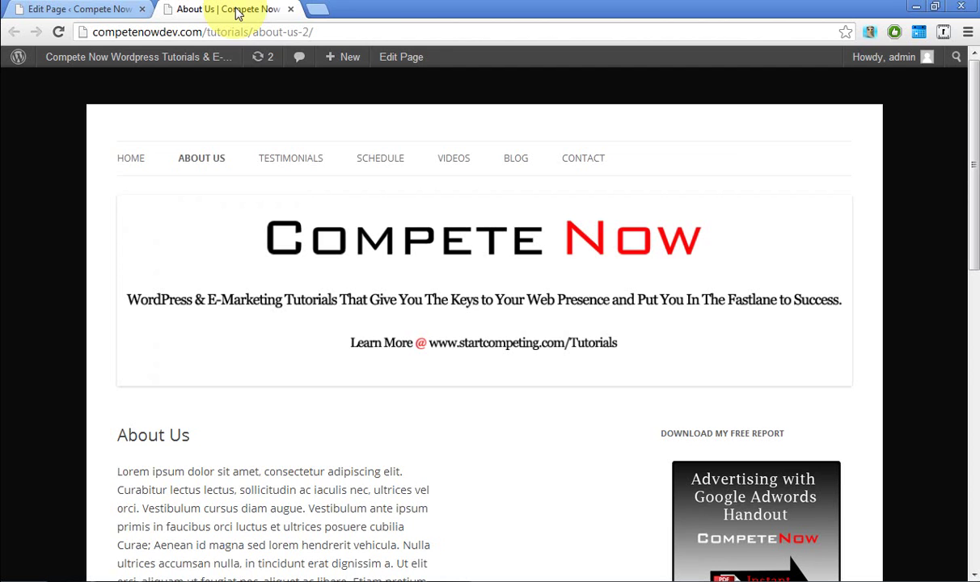
# Return to the page editor and insert the "one third (last)" column shortcode on a new line below the closing two_third tag.
pyautogui.moveTo(974, 122); pyautogui.dragTo(693, 213)
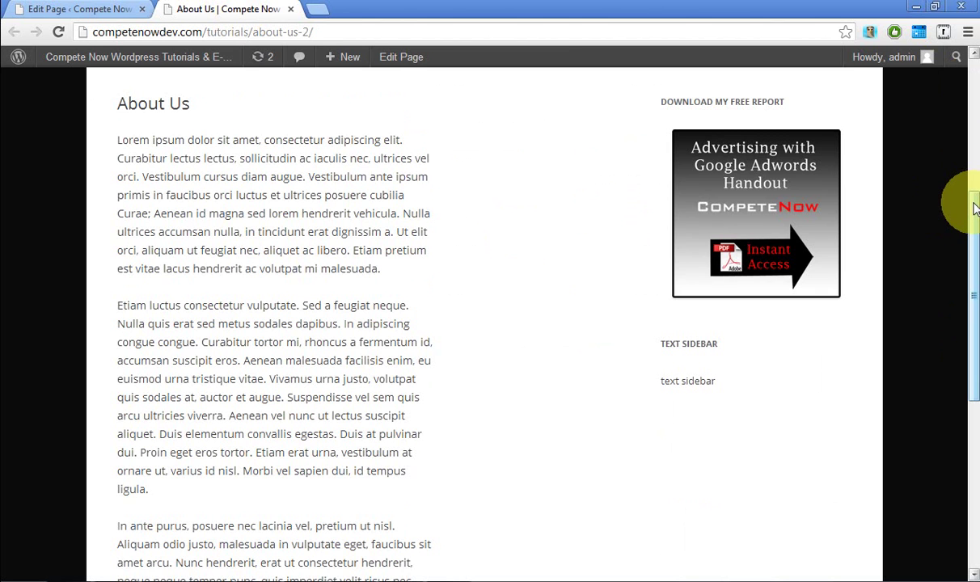
pyautogui.moveTo(974, 208); pyautogui.dragTo(549, 26)
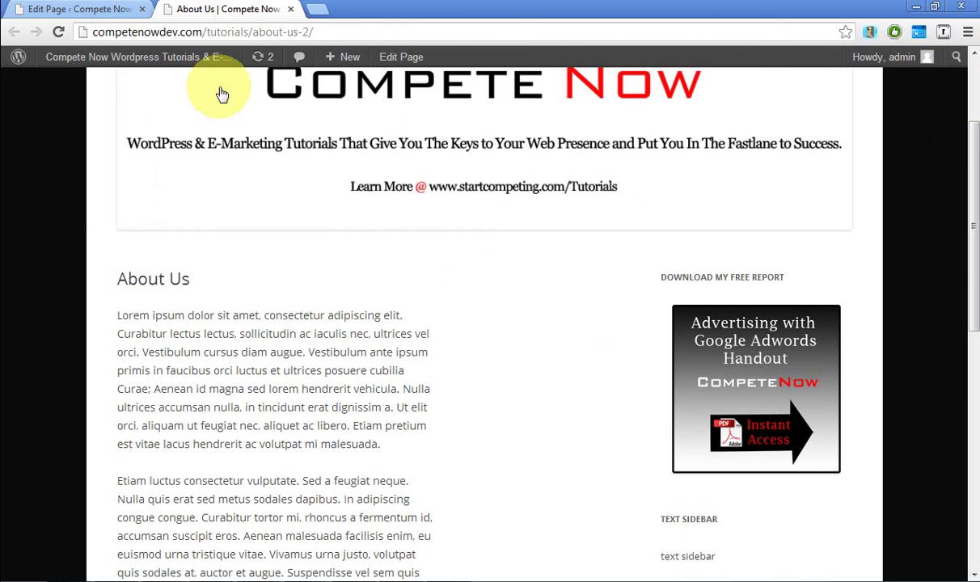
pyautogui.click(81, 9)
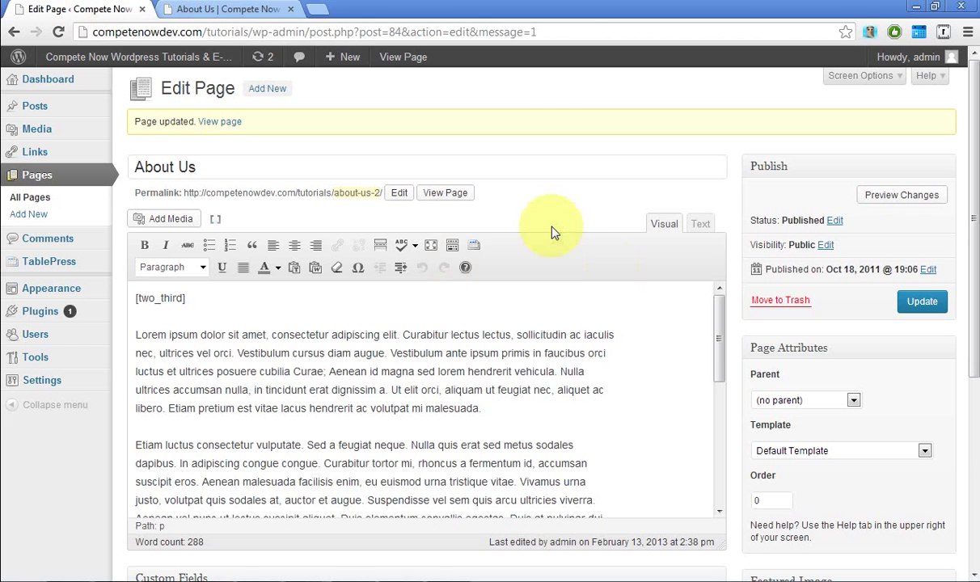
pyautogui.click(721, 362)
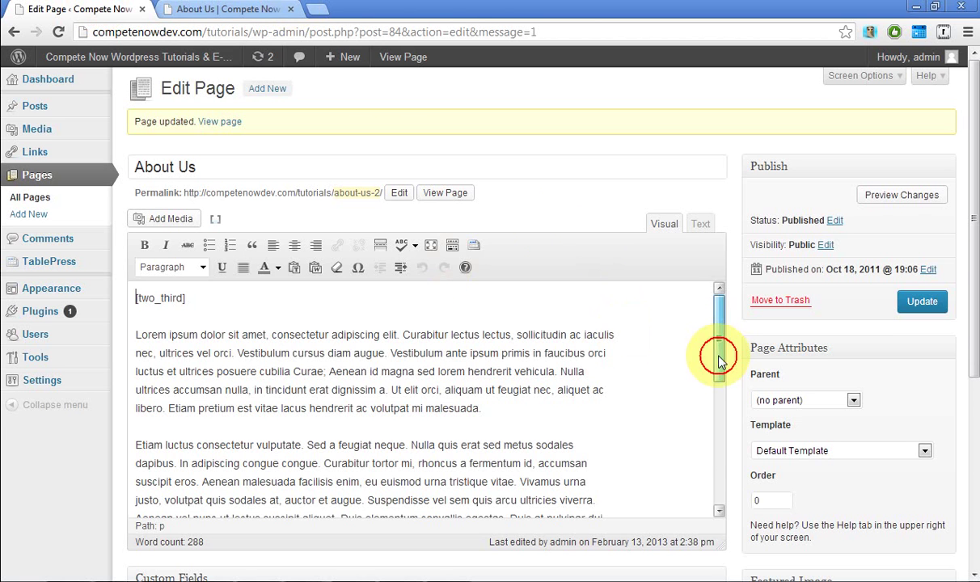
pyautogui.moveTo(720, 361); pyautogui.dragTo(722, 440)
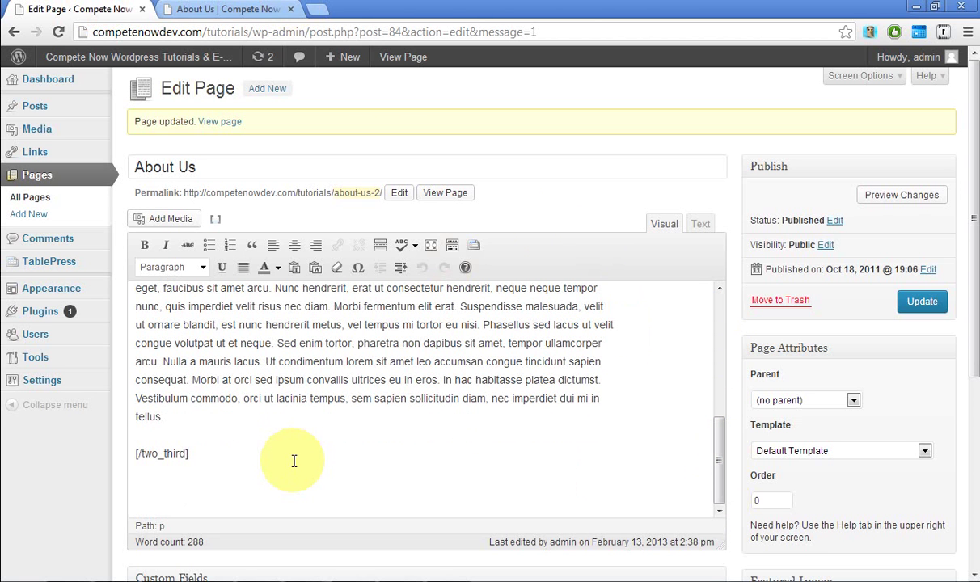
pyautogui.click(293, 461)
pyautogui.press('Return')
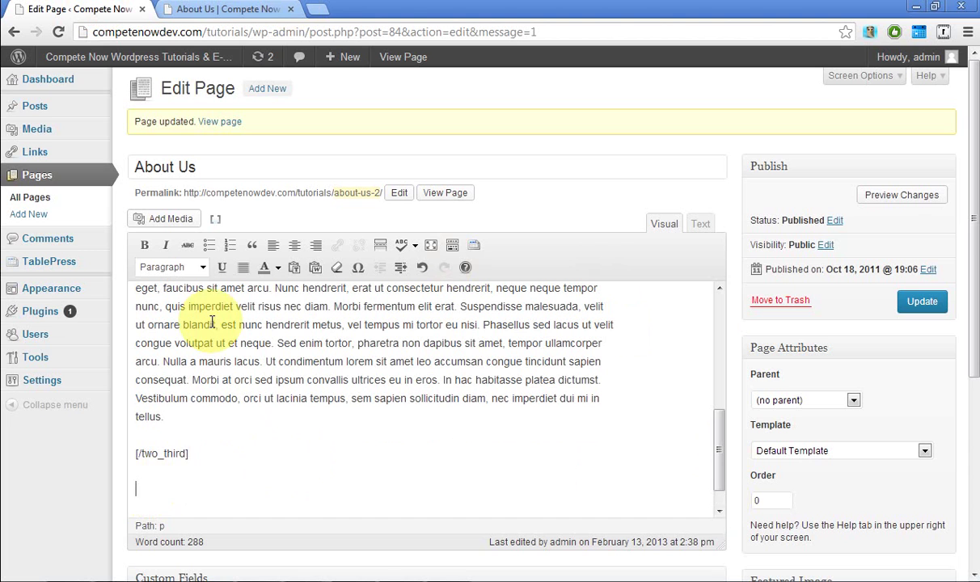
pyautogui.click(214, 219)
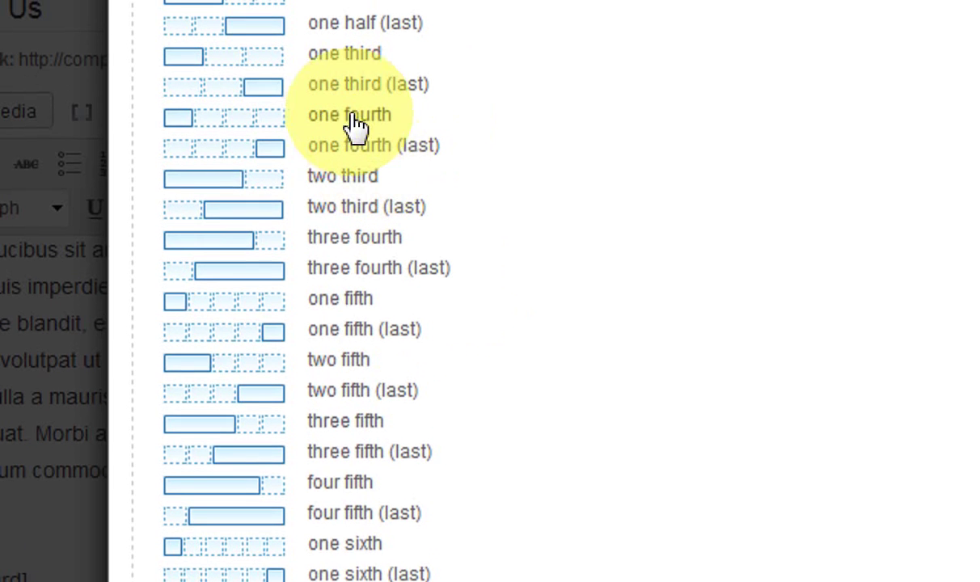
pyautogui.click(338, 86)
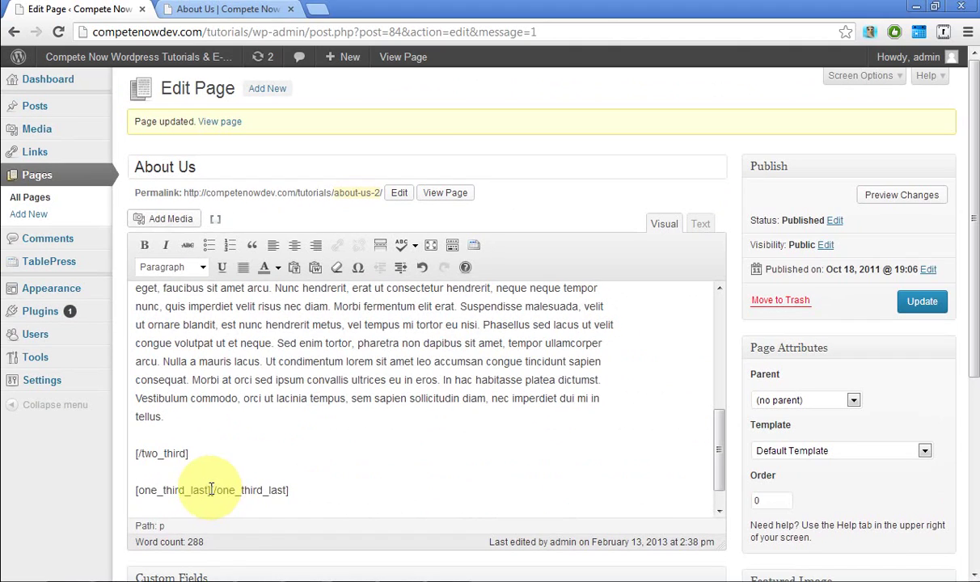
# Put the one_third_last tags on separate lines and enter the text "This is the other third" between them.
pyautogui.click(209, 490)
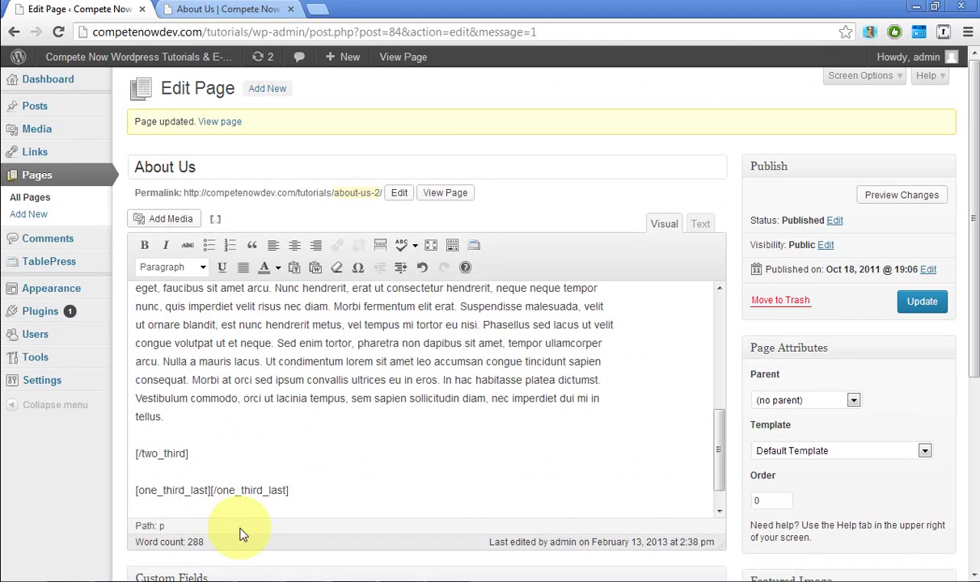
pyautogui.press('Return')
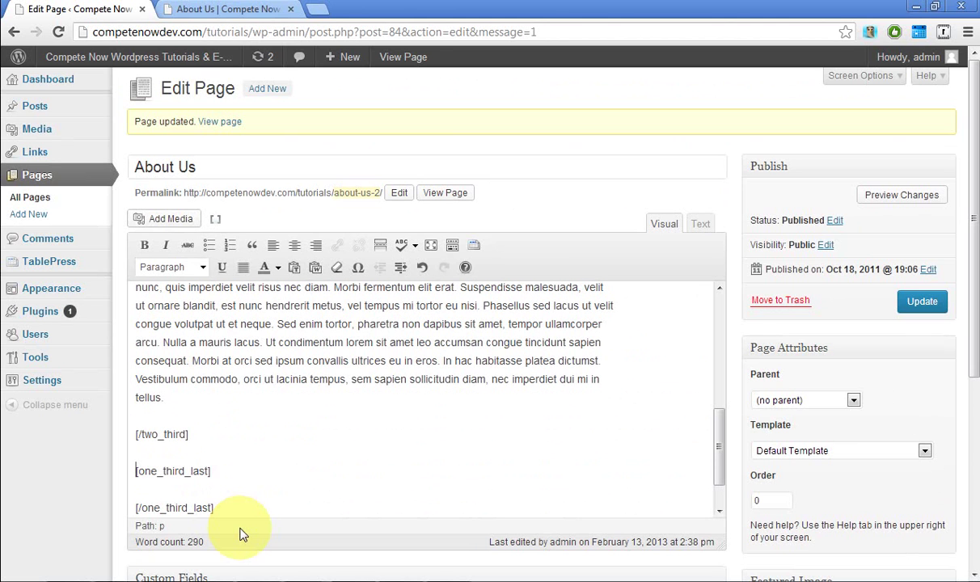
pyautogui.click(231, 475)
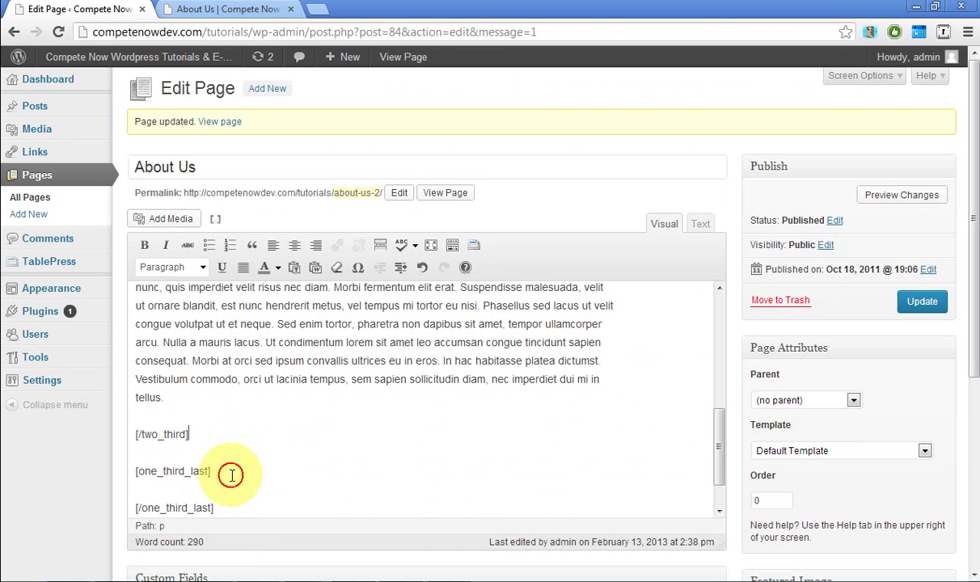
pyautogui.press('Return')
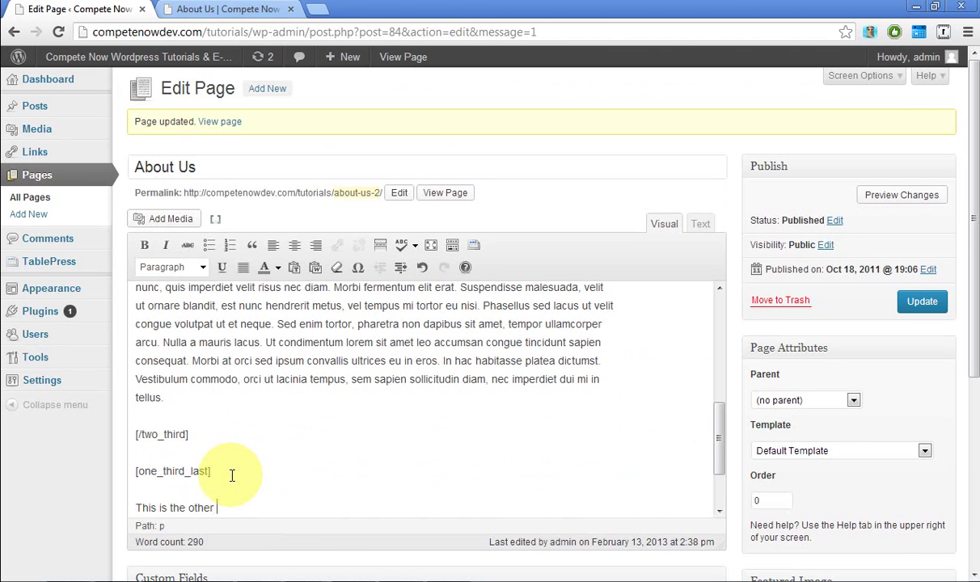
pyautogui.write('This is the other third')
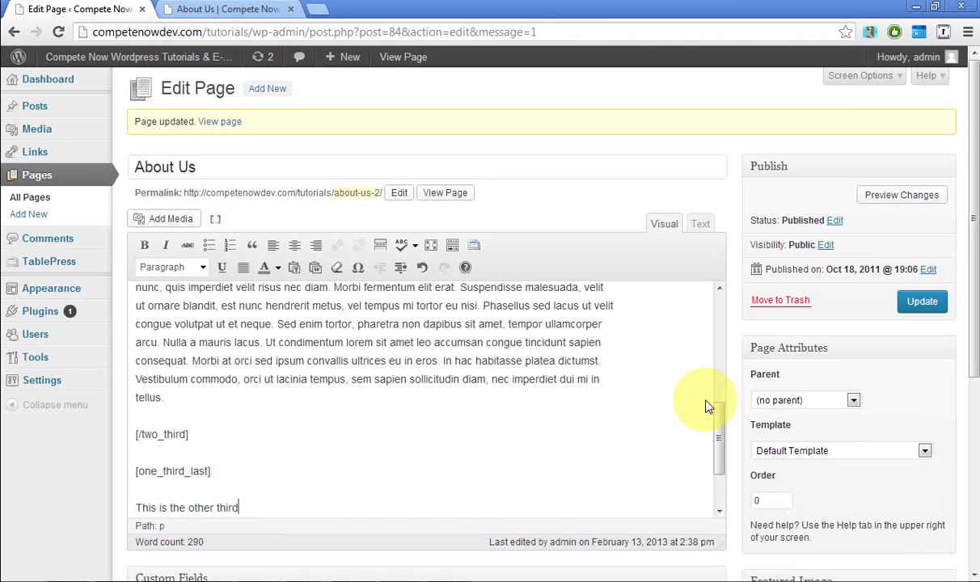
# Update the About Us page and reload its published version to check the text in the one-third column.
pyautogui.click(922, 302)
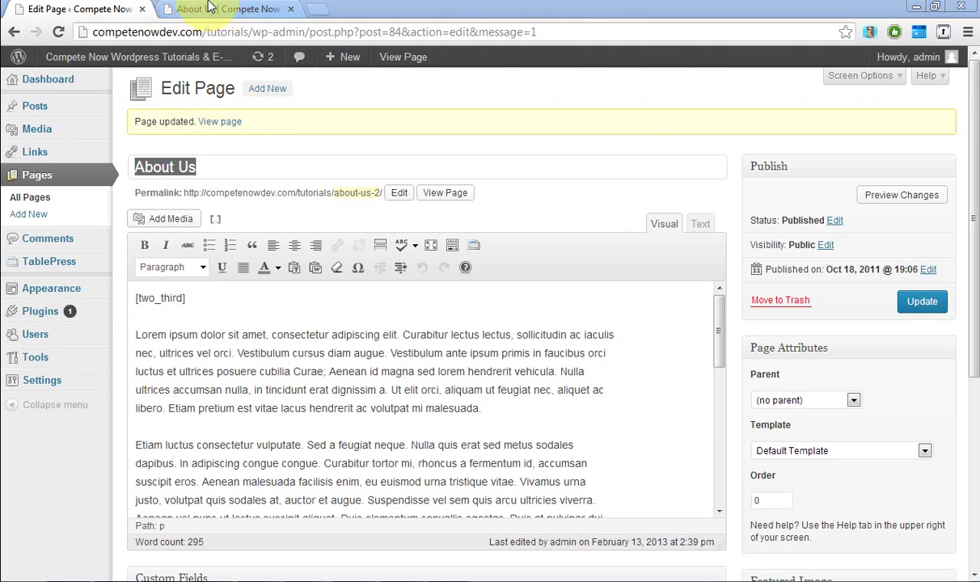
pyautogui.hotkey('ctrl', 'Tab')
pyautogui.click(59, 32)
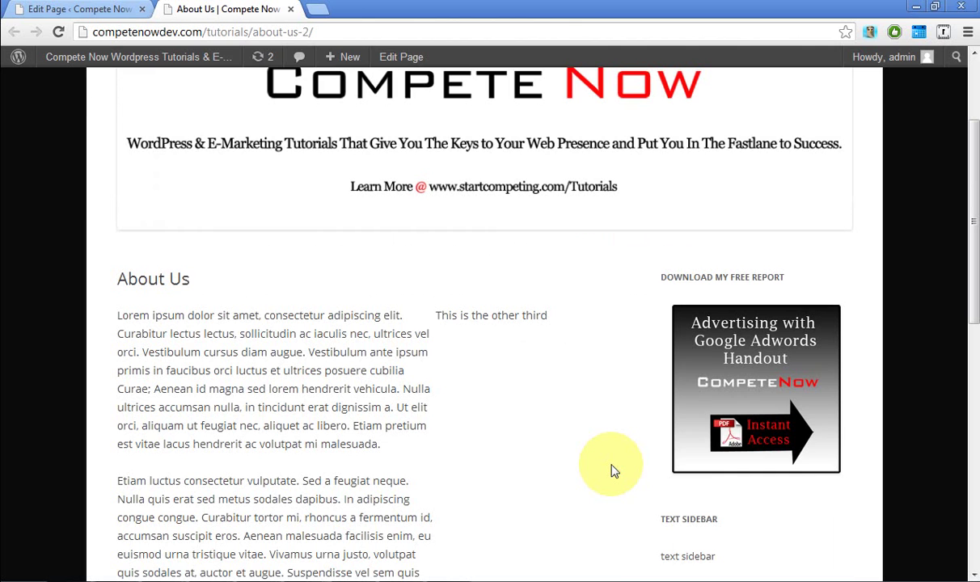
pyautogui.click(470, 318)
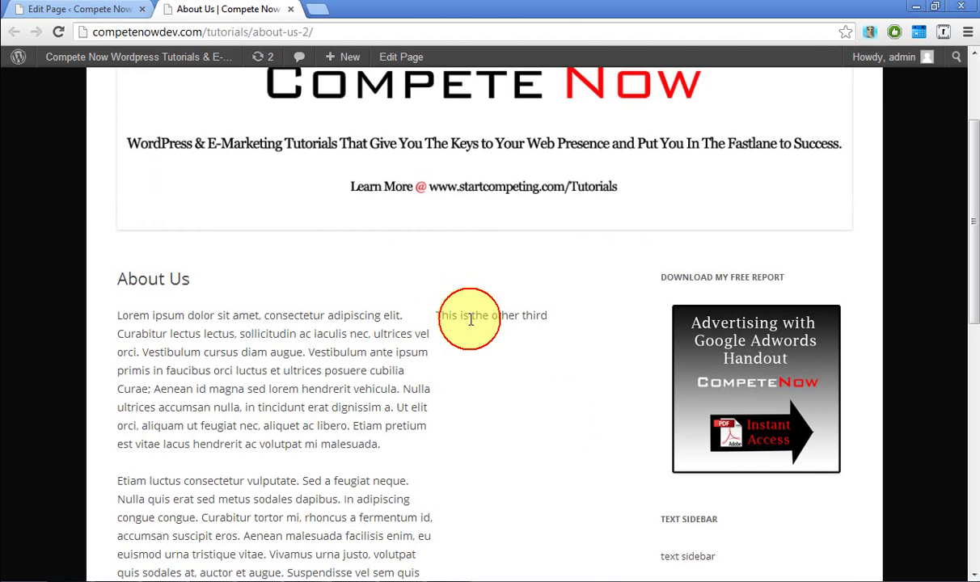
pyautogui.moveTo(470, 319); pyautogui.dragTo(577, 363)
pyautogui.click(575, 358)
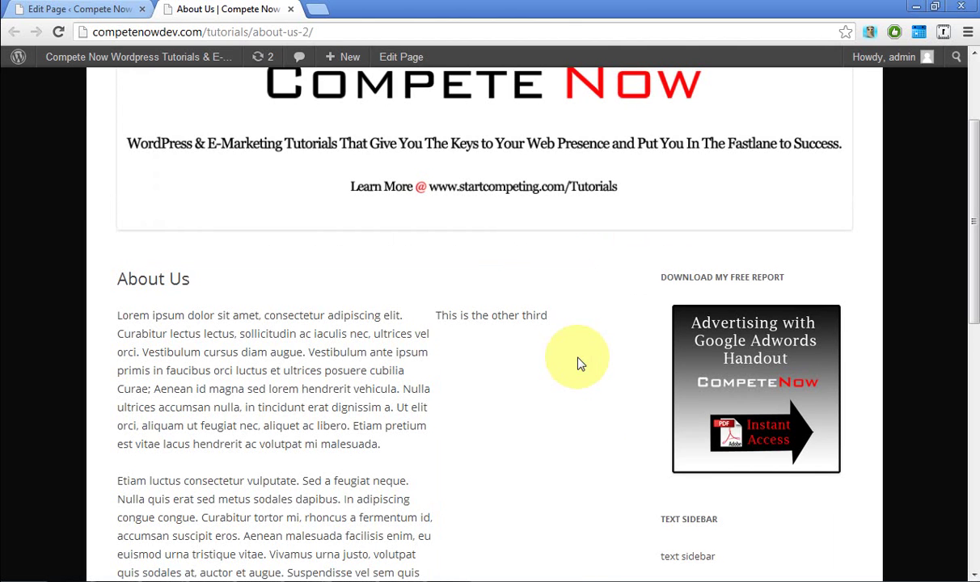
# Return to the page editor and remove the opening two_third tag and the empty line above the first paragraph.
pyautogui.click(92, 8)
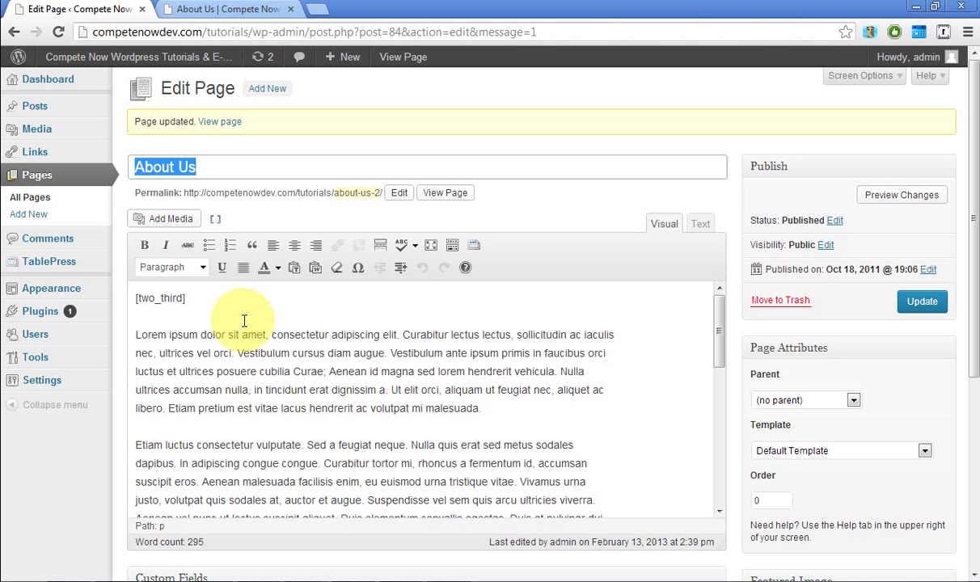
pyautogui.click(136, 334)
pyautogui.press('BackSpace')
pyautogui.press('BackSpace')
pyautogui.press('BackSpace')
pyautogui.press('BackSpace')
pyautogui.press('BackSpace')
pyautogui.press('BackSpace')
pyautogui.press('BackSpace')
pyautogui.press('BackSpace')
pyautogui.press('BackSpace')
pyautogui.press('BackSpace')
pyautogui.press('BackSpace')
pyautogui.press('BackSpace')
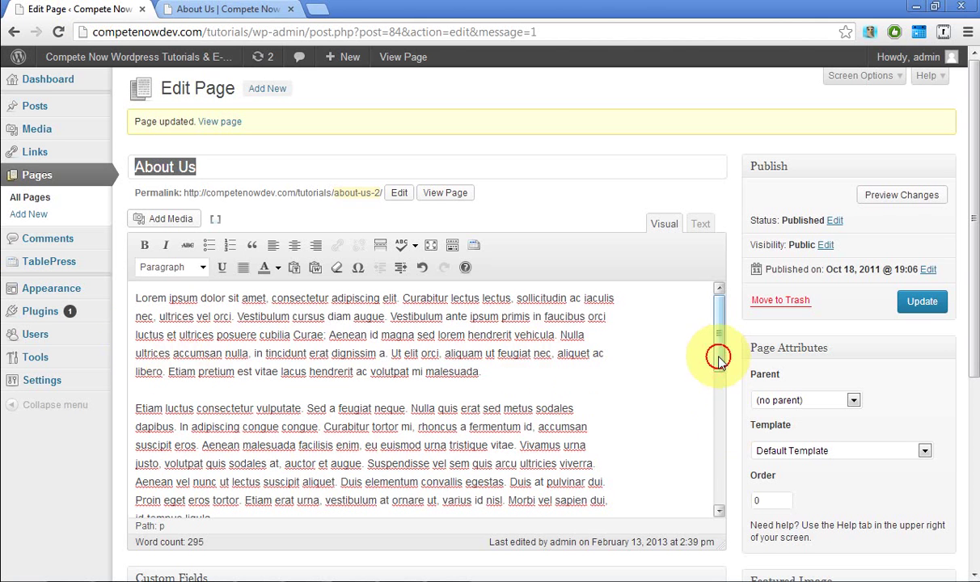
# Delete the closing two_third tag and the whole one_third_last block after the last paragraph.
pyautogui.moveTo(717, 354); pyautogui.dragTo(700, 455)
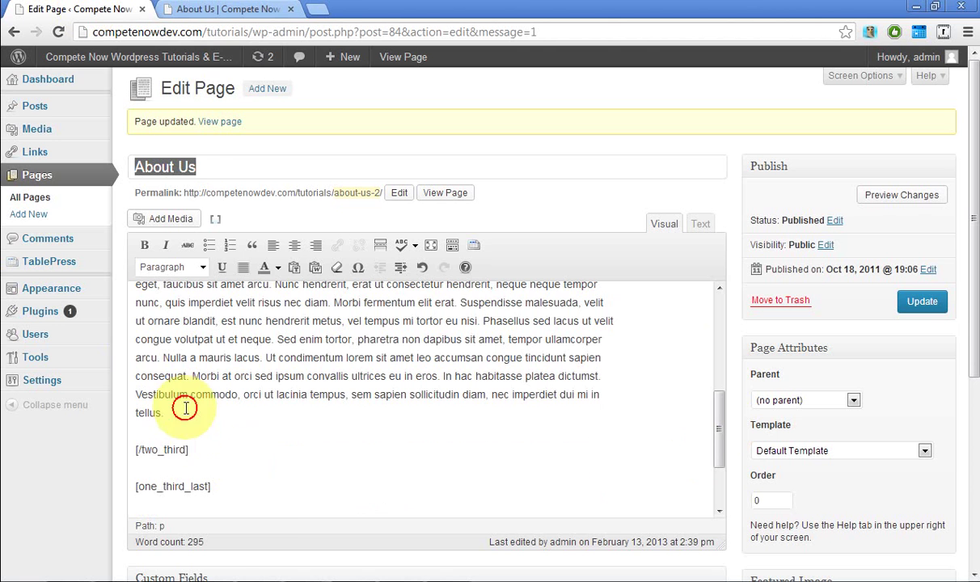
pyautogui.moveTo(171, 404); pyautogui.dragTo(271, 546)
pyautogui.press('Delete')
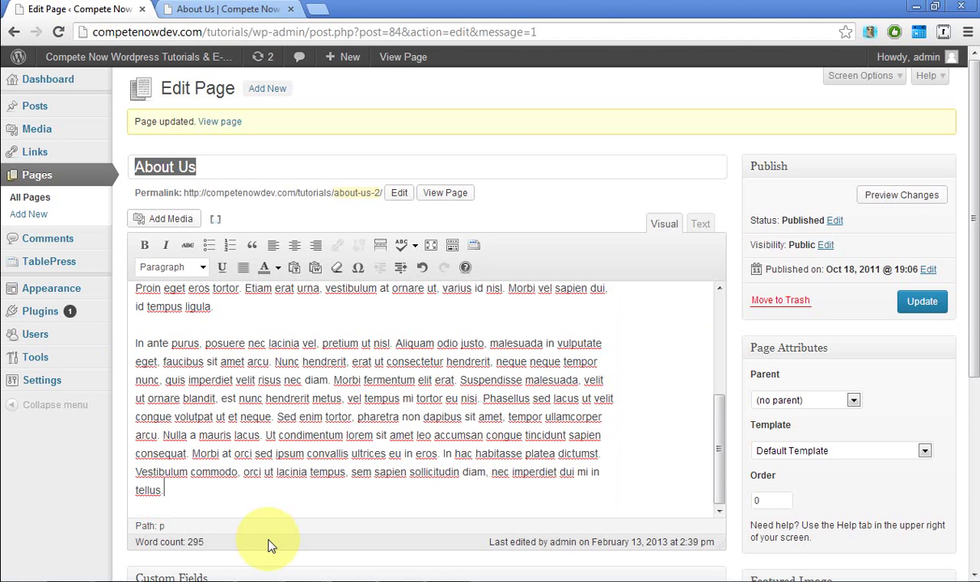
# Add an empty line above the first paragraph and insert the "one half" column shortcode there.
pyautogui.moveTo(714, 420); pyautogui.dragTo(687, 308)
pyautogui.click(137, 297)
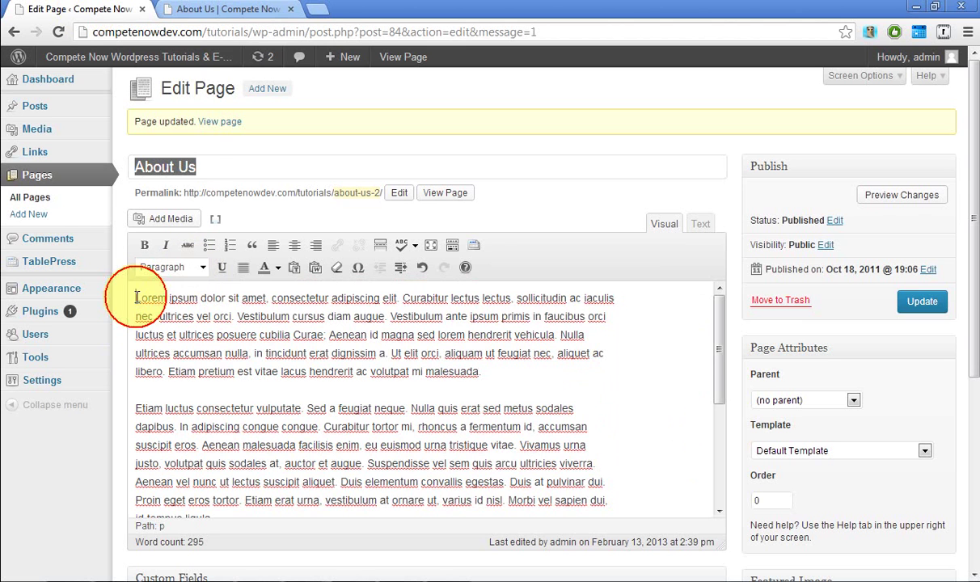
pyautogui.press('Return')
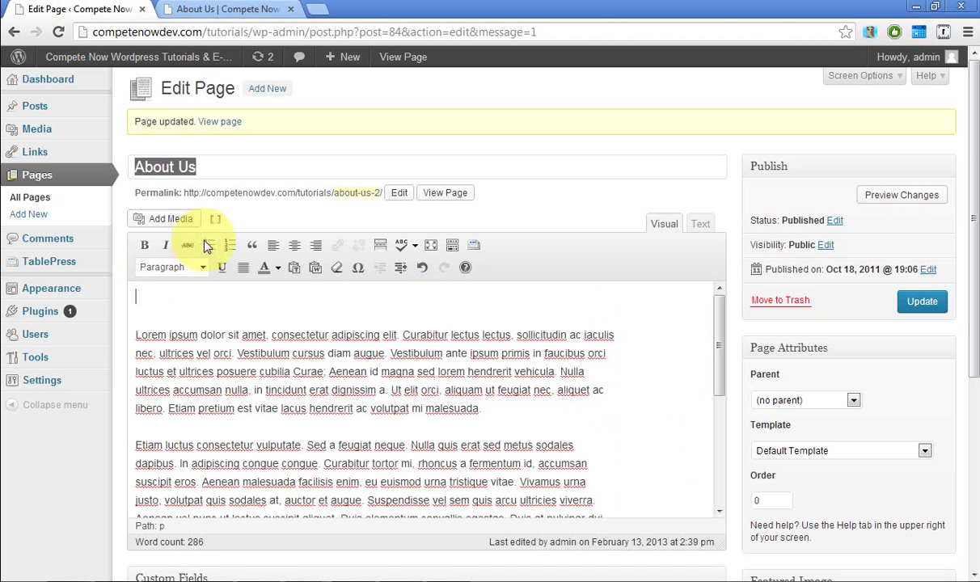
pyautogui.click(215, 219)
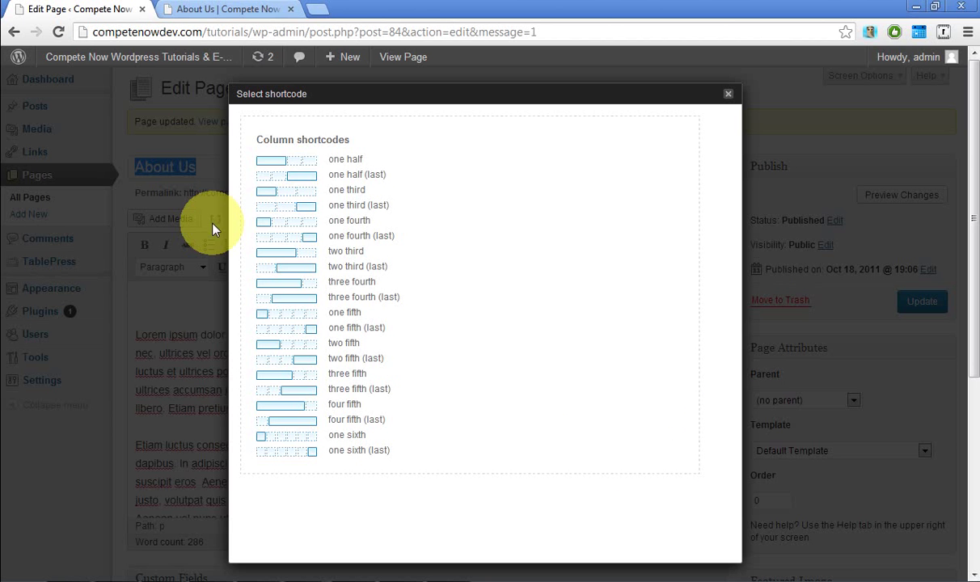
pyautogui.click(297, 166)
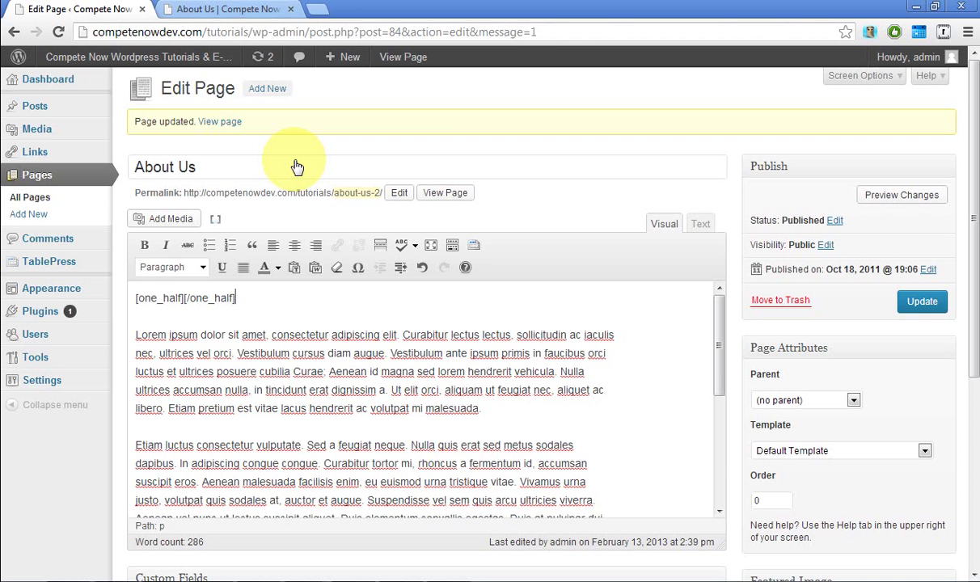
# Put the one_half tags on separate lines and move the first two body paragraphs between them.
pyautogui.click(135, 335)
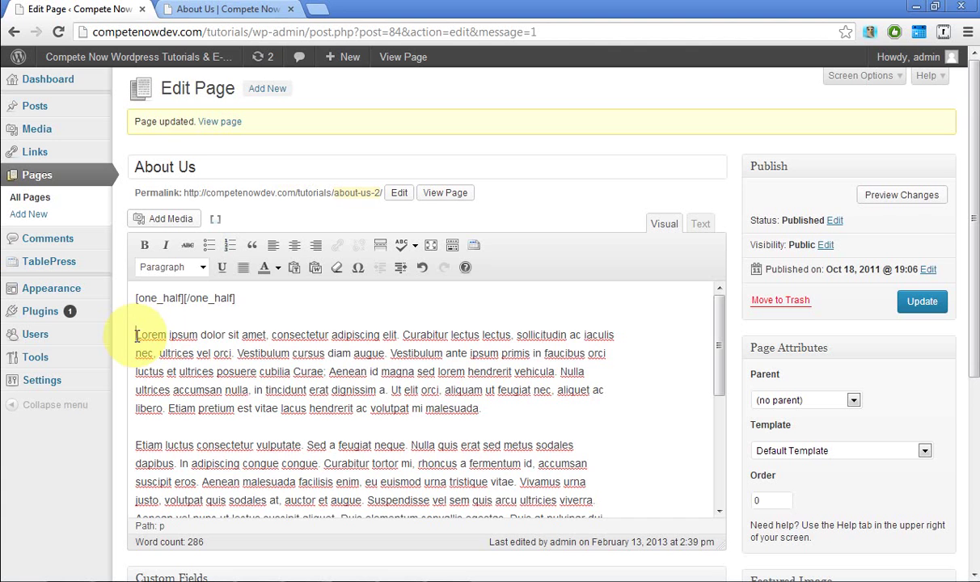
pyautogui.moveTo(135, 334); pyautogui.dragTo(250, 481)
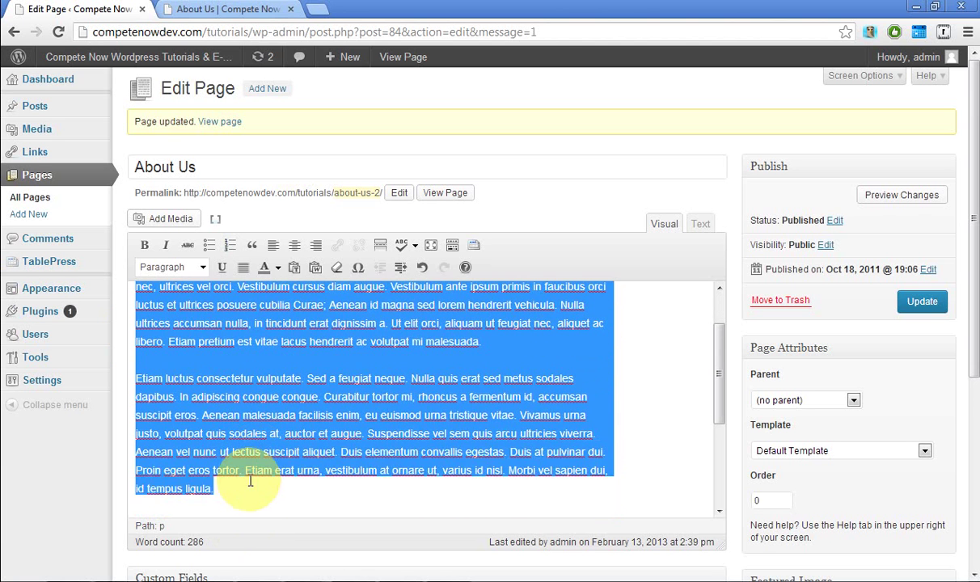
pyautogui.rightClick(230, 468)
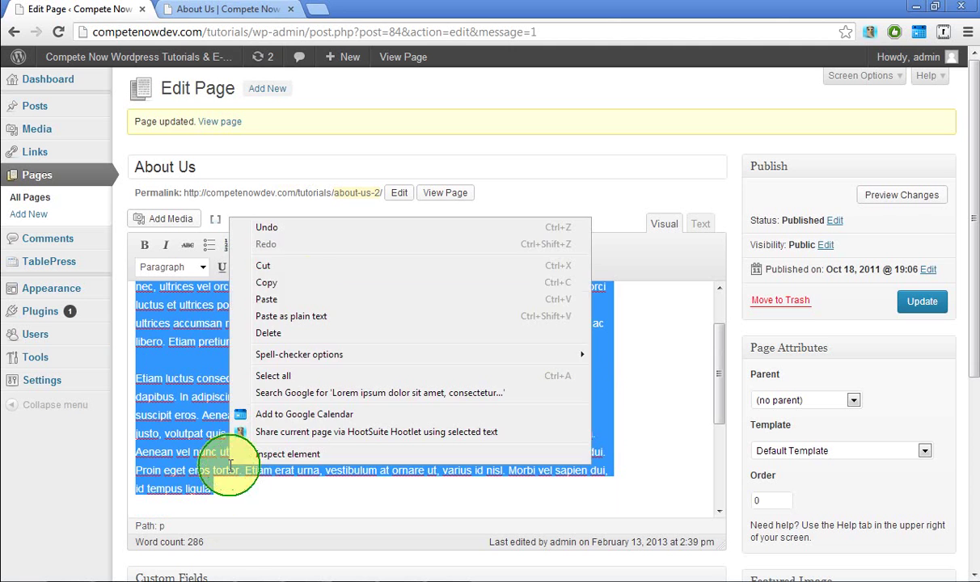
pyautogui.click(287, 265)
pyautogui.click(183, 297)
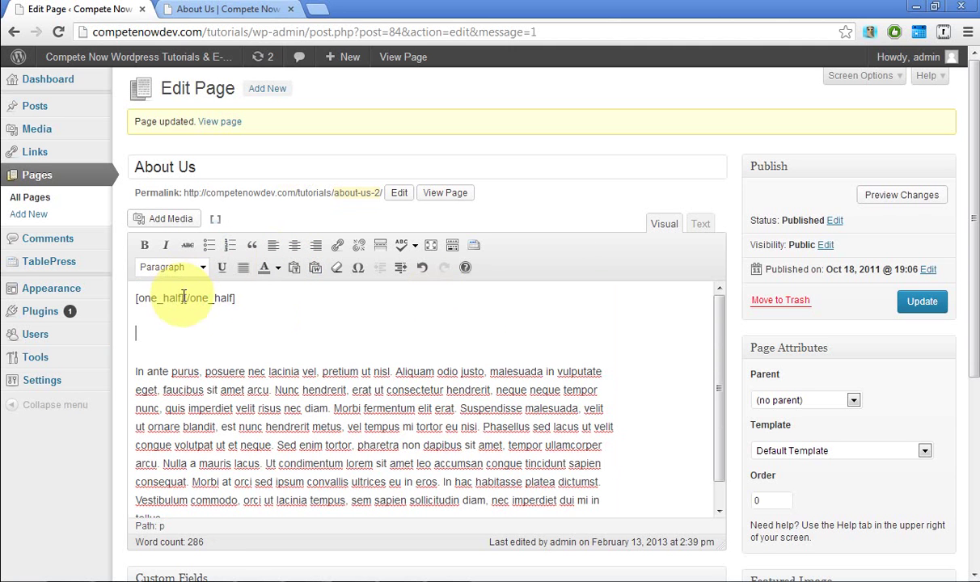
pyautogui.press('Return')
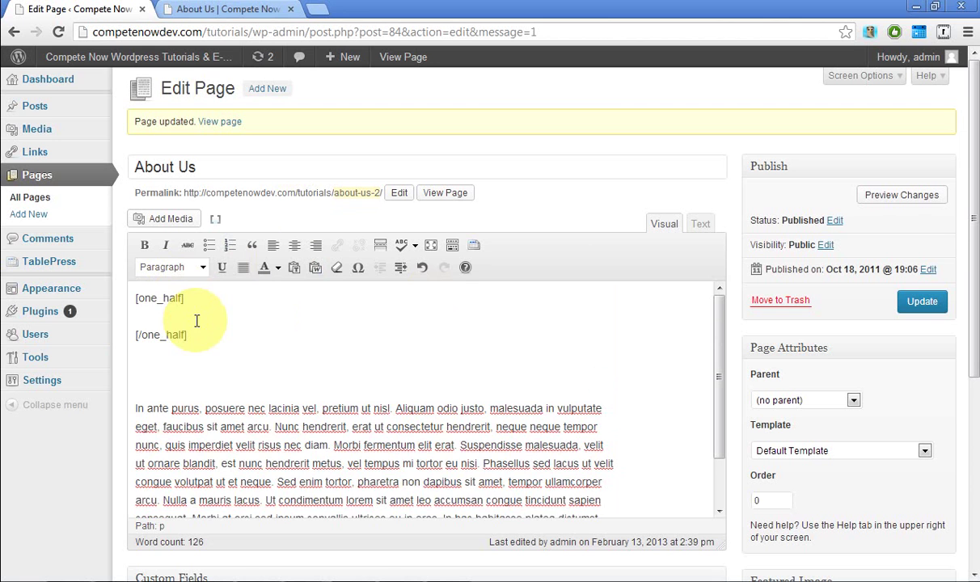
pyautogui.hotkey('ctrl', 'v')
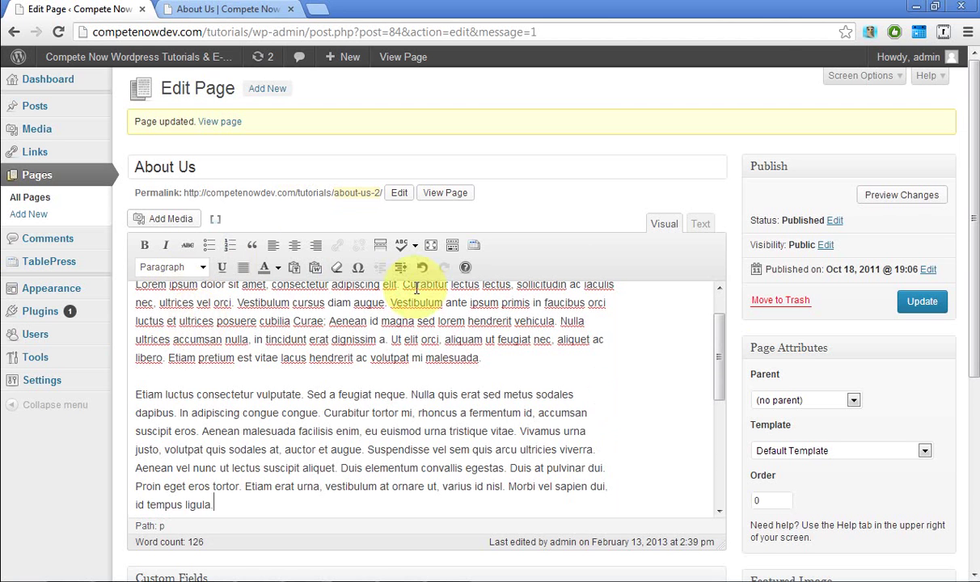
# Insert the "one half (last)" column shortcode on the empty line between the closing one_half tag and the last paragraph.
pyautogui.moveTo(719, 360); pyautogui.dragTo(722, 449)
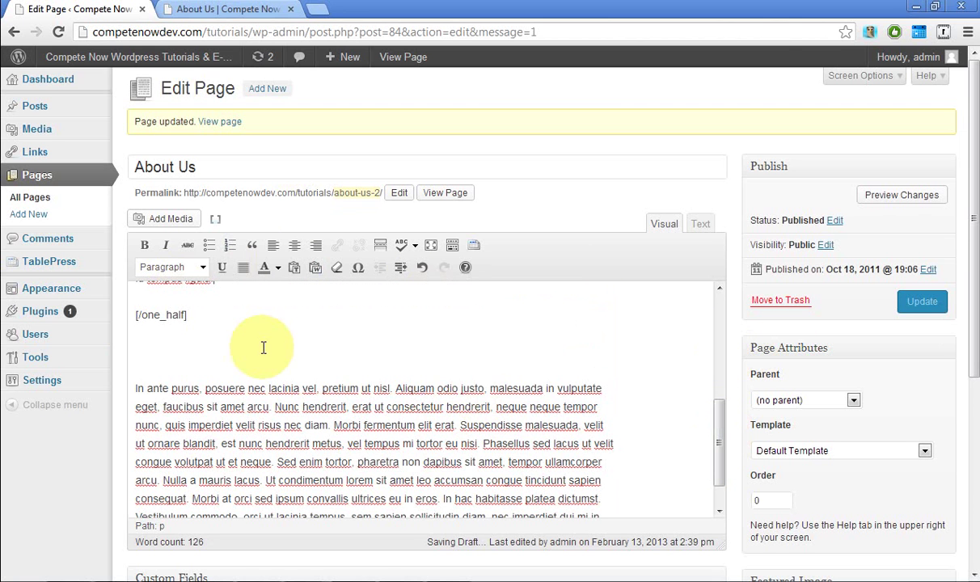
pyautogui.click(206, 346)
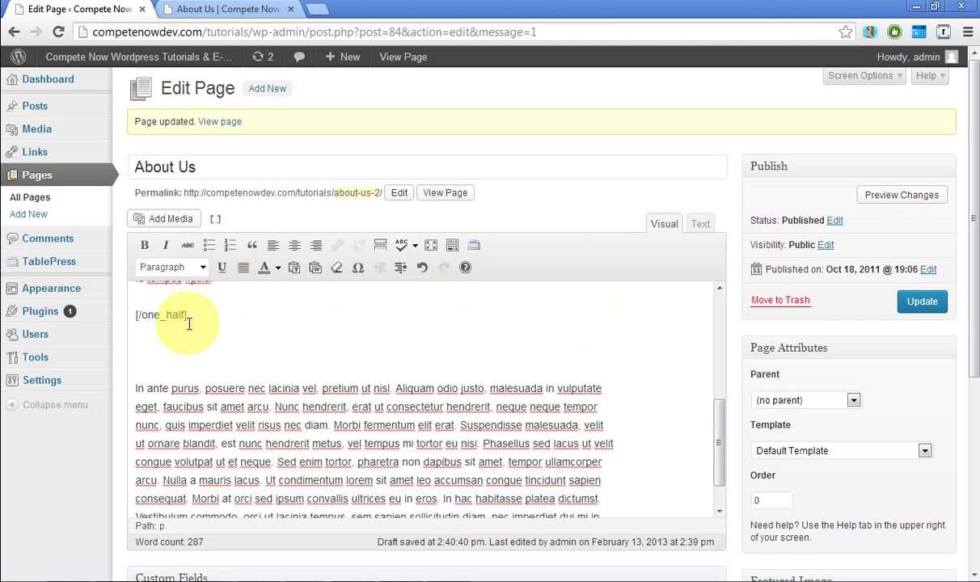
pyautogui.click(215, 221)
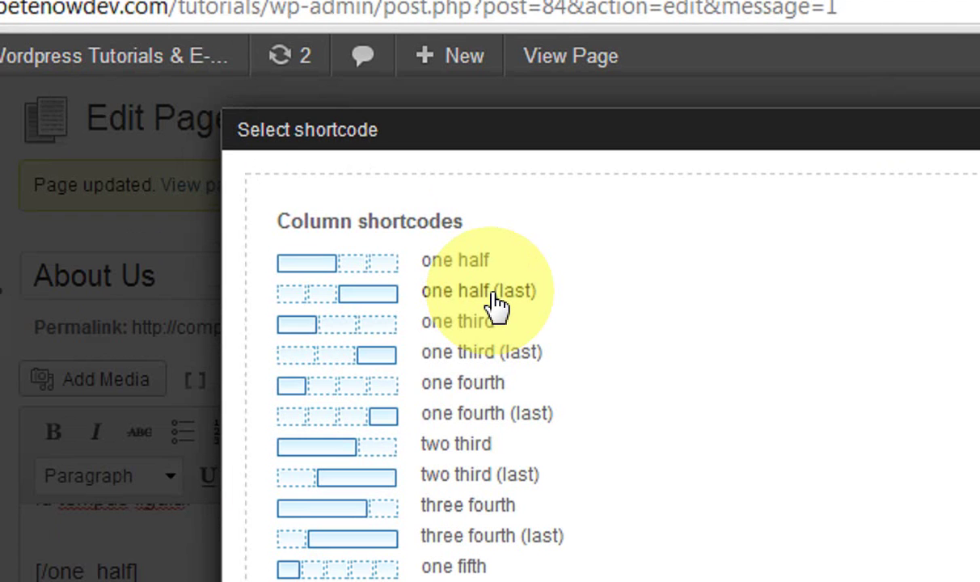
pyautogui.click(495, 306)
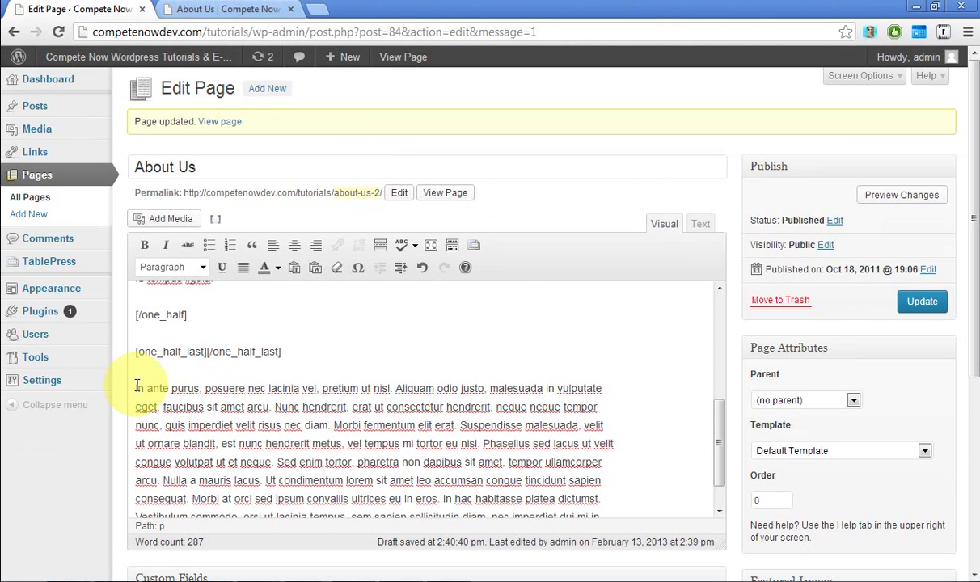
# Move the last body paragraph, starting "In ante purus", onto its own line between the opening and closing one_half_last tags.
pyautogui.moveTo(137, 388); pyautogui.dragTo(170, 509)
pyautogui.scroll(-3, 372, 323)
pyautogui.hotkey('ctrl', 'x')
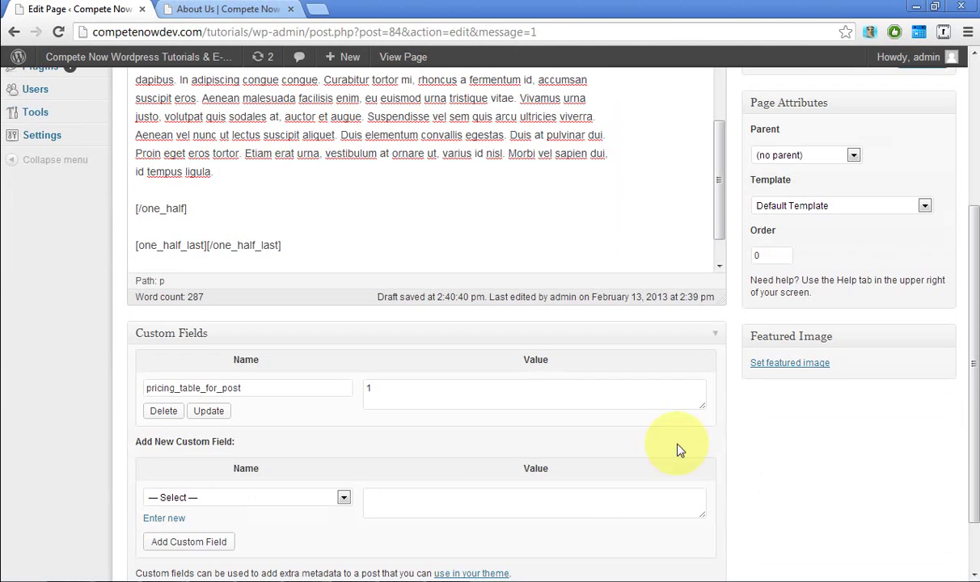
pyautogui.click(208, 244)
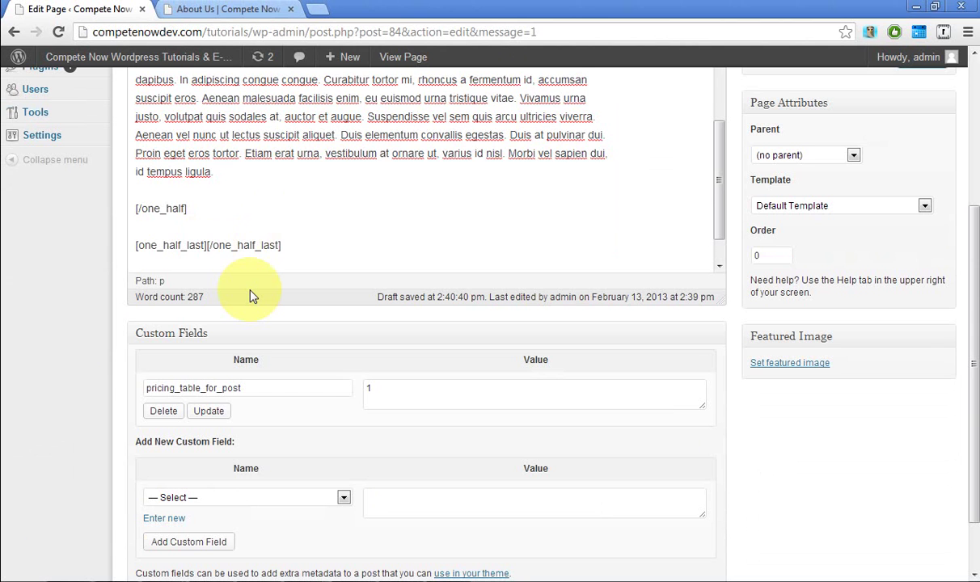
pyautogui.press('Return')
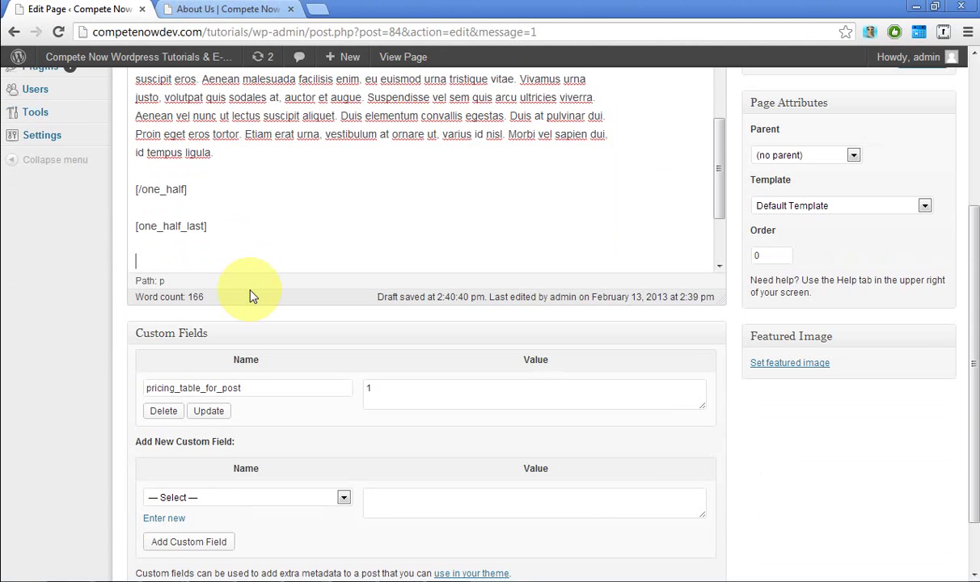
pyautogui.hotkey('ctrl', 'v')
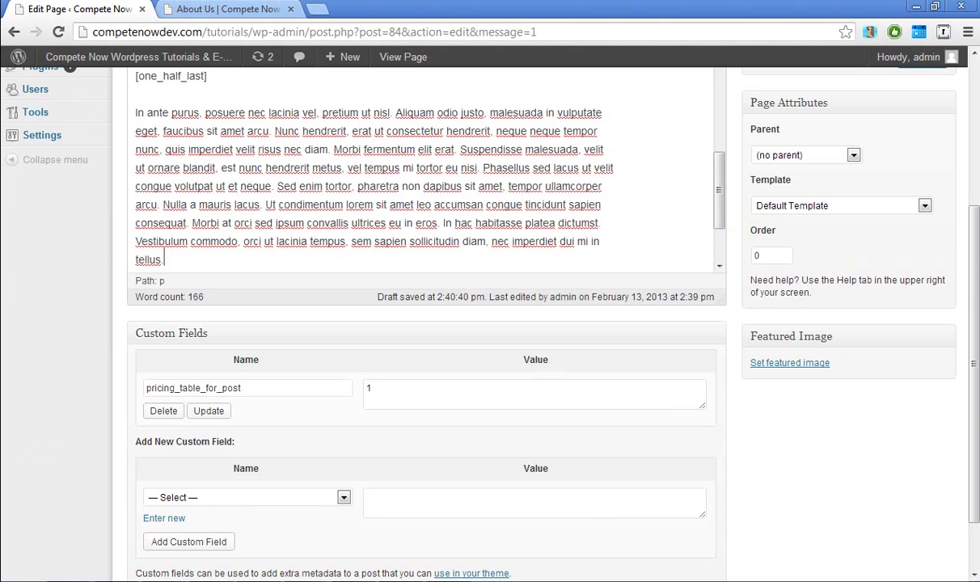
# Update the page and view the published About Us page, closing the outdated browser tab that shows its earlier version.
pyautogui.moveTo(975, 251); pyautogui.dragTo(970, 156)
pyautogui.click(922, 238)
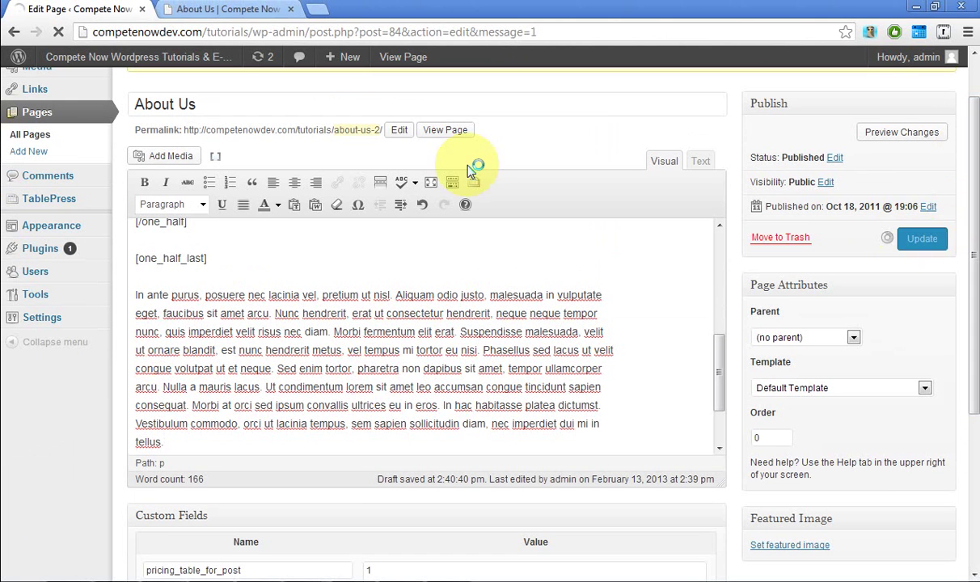
pyautogui.click(291, 9)
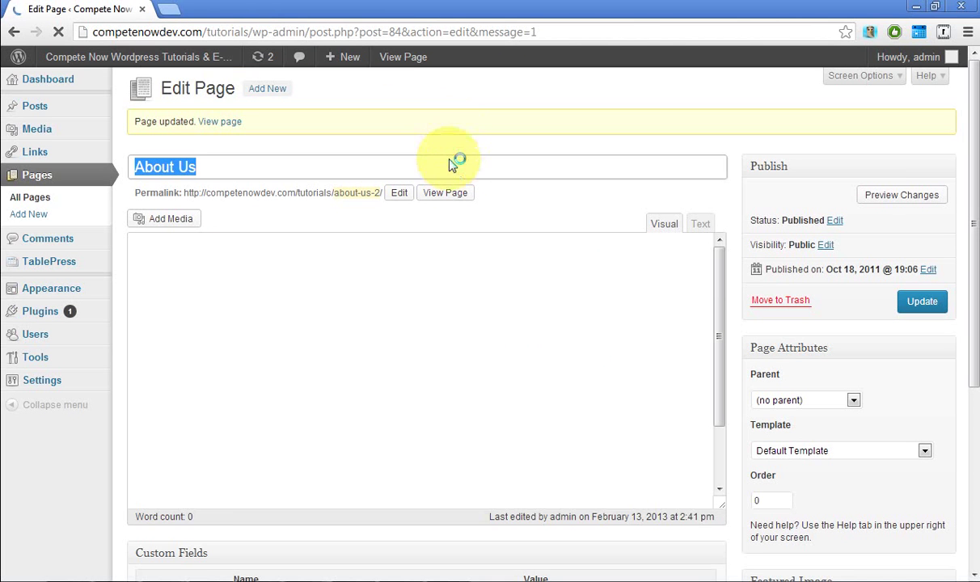
pyautogui.click(446, 193)
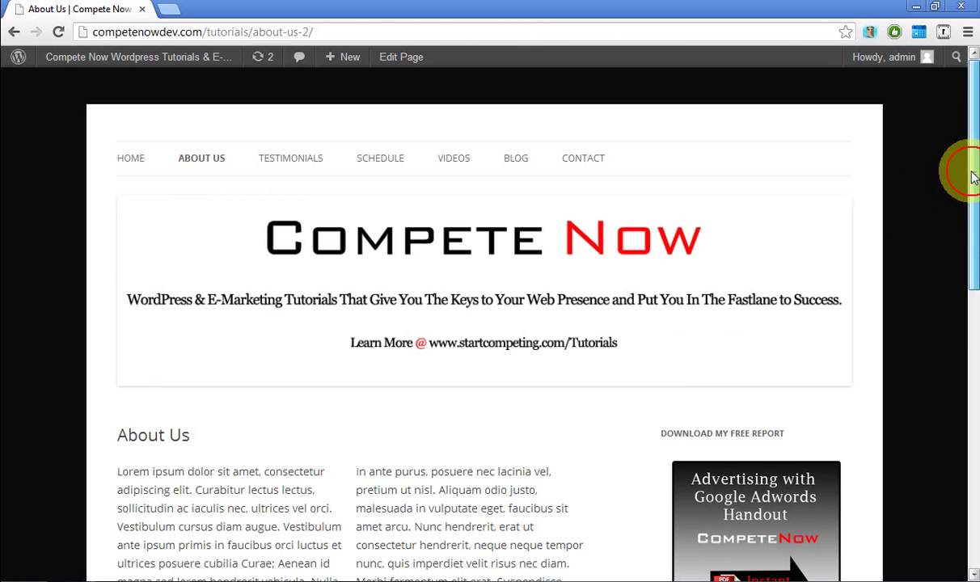
pyautogui.moveTo(970, 175); pyautogui.dragTo(918, 171)
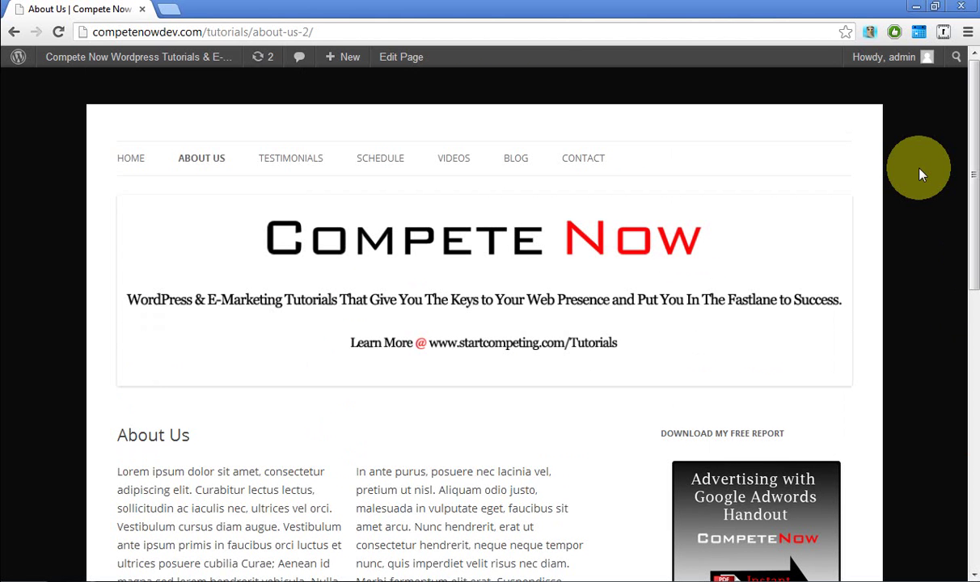